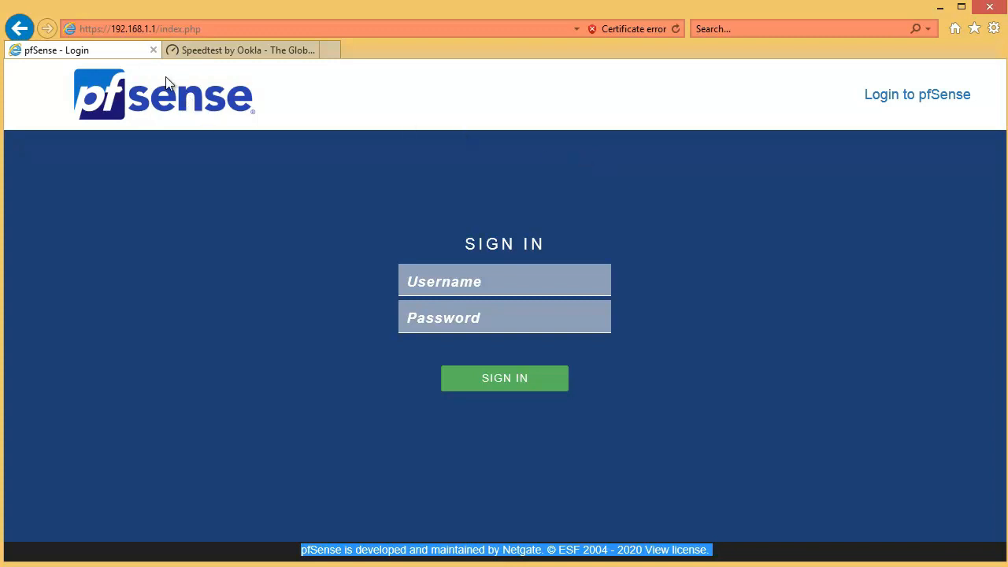
# Step: Run an internet speed test on the Speedtest page and view the download and upload results
pyautogui.click(243, 50)
pyautogui.click(461, 359)
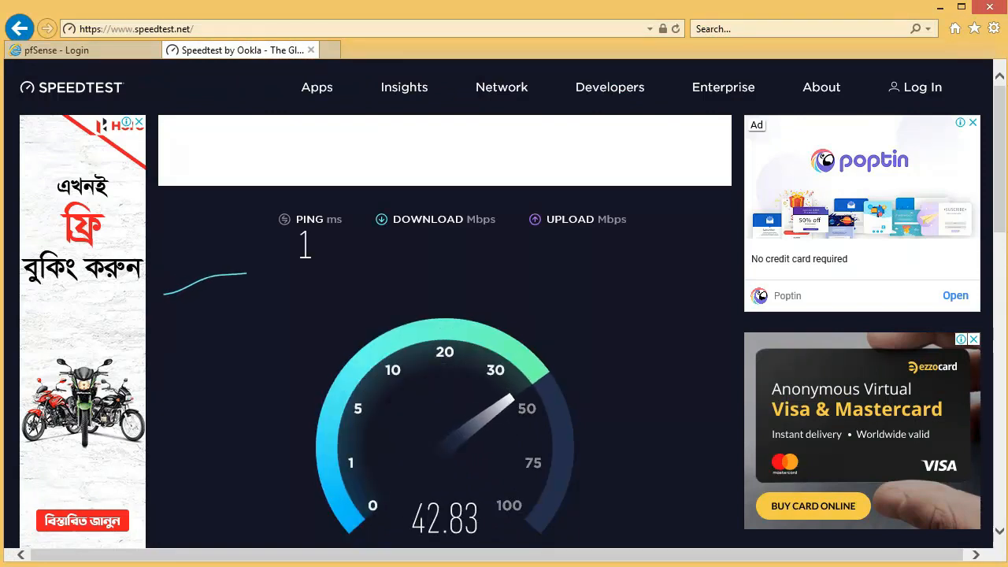
pyautogui.scroll(-1, 518, 313)
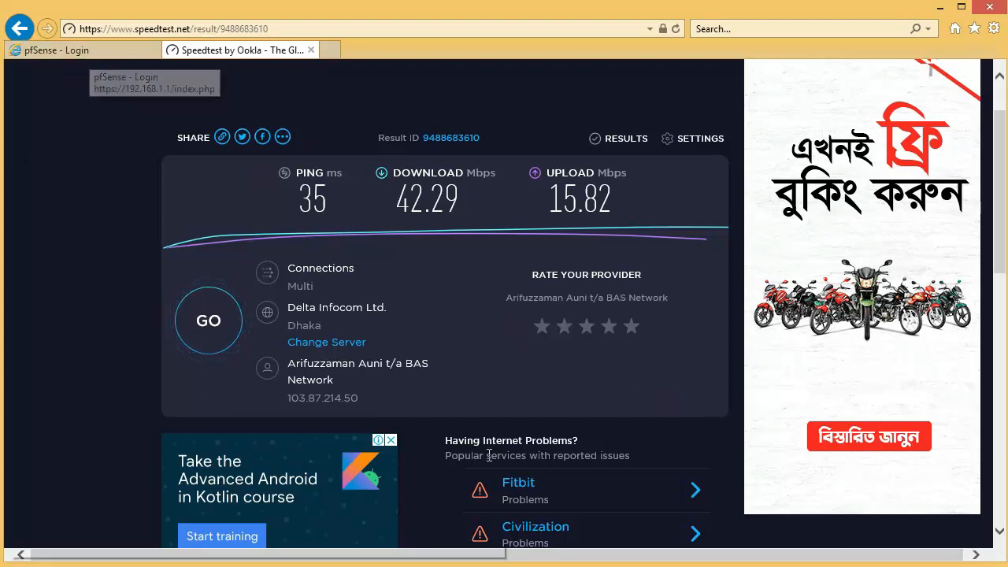
pyautogui.click(625, 337)
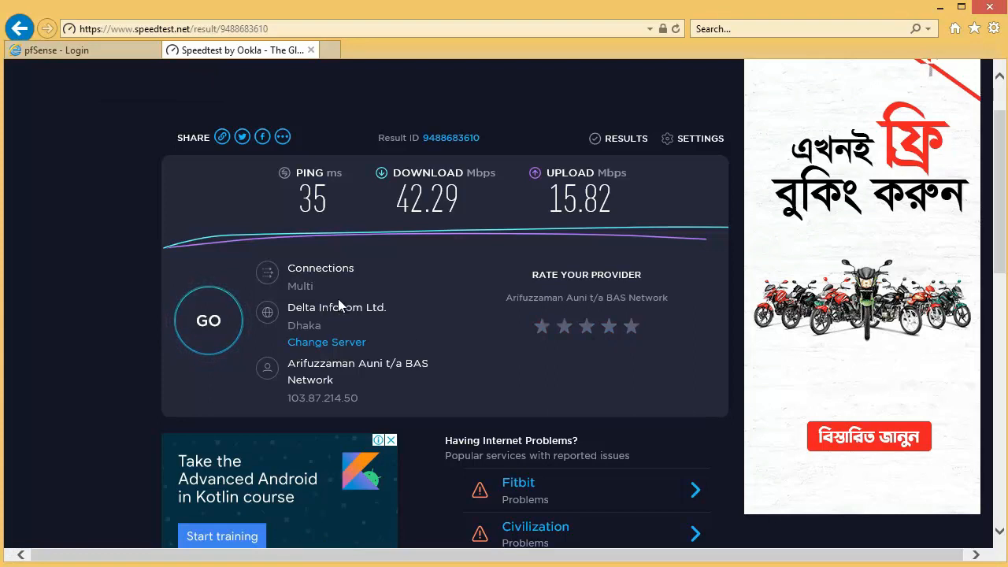
# Step: Sign in to the pfSense web interface with the username admin and the account password
pyautogui.click(97, 52)
pyautogui.click(444, 272)
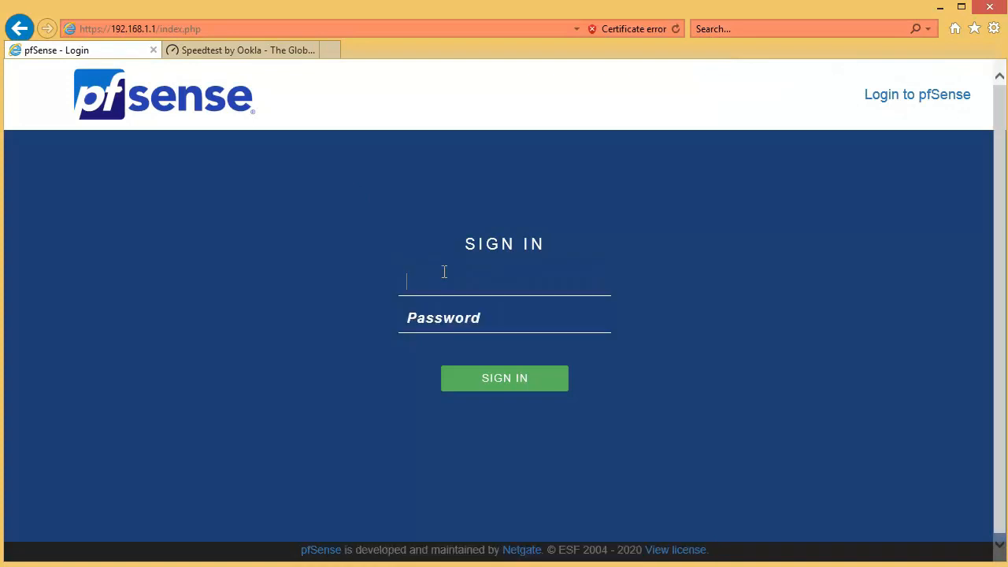
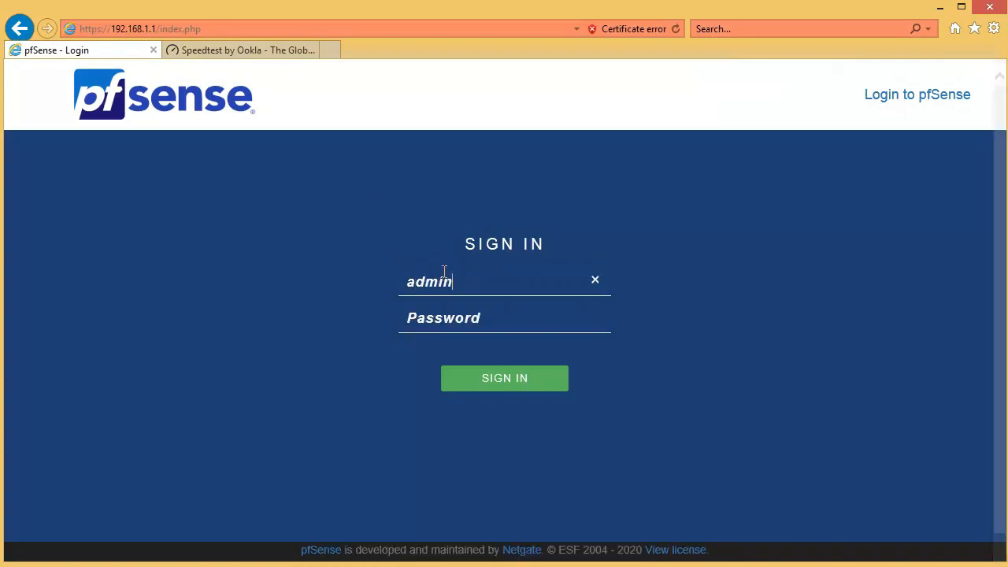
pyautogui.press('Tab')
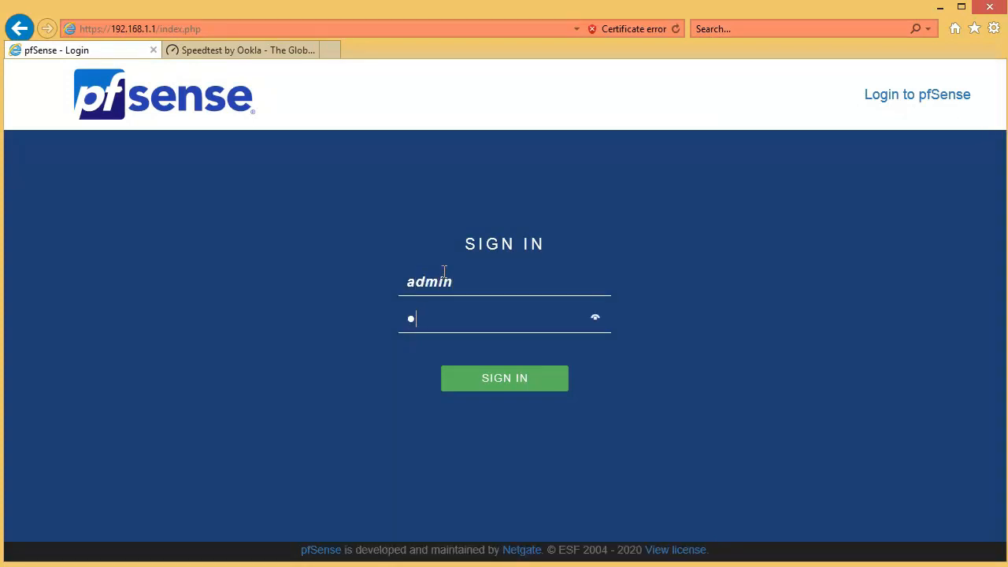
pyautogui.press('BackSpace')
pyautogui.press('BackSpace')
pyautogui.press('BackSpace')
pyautogui.press('BackSpace')
pyautogui.press('BackSpace')
pyautogui.press('Return')
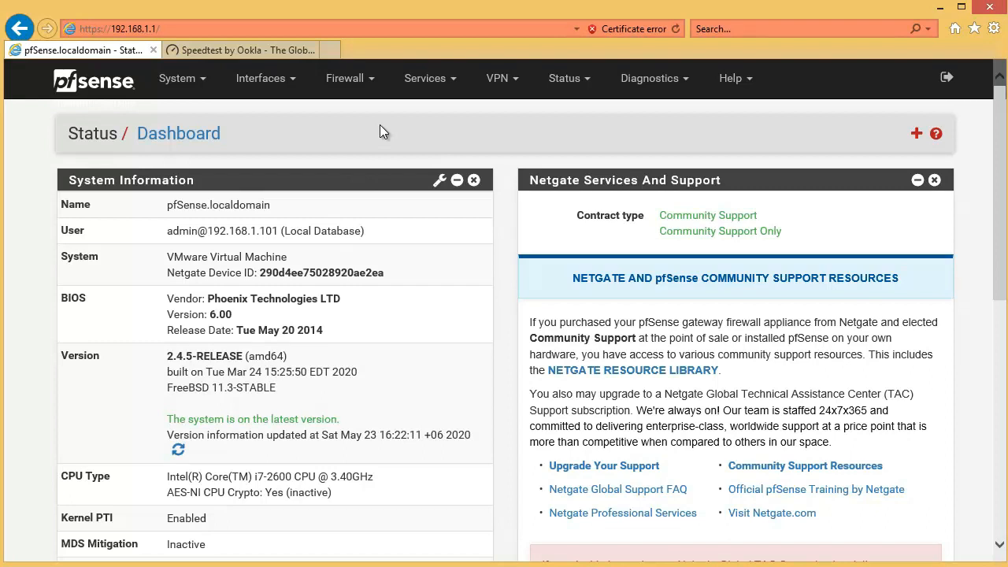
# Step: Check the static IPv4 address configured on the LAN interface
pyautogui.click(271, 85)
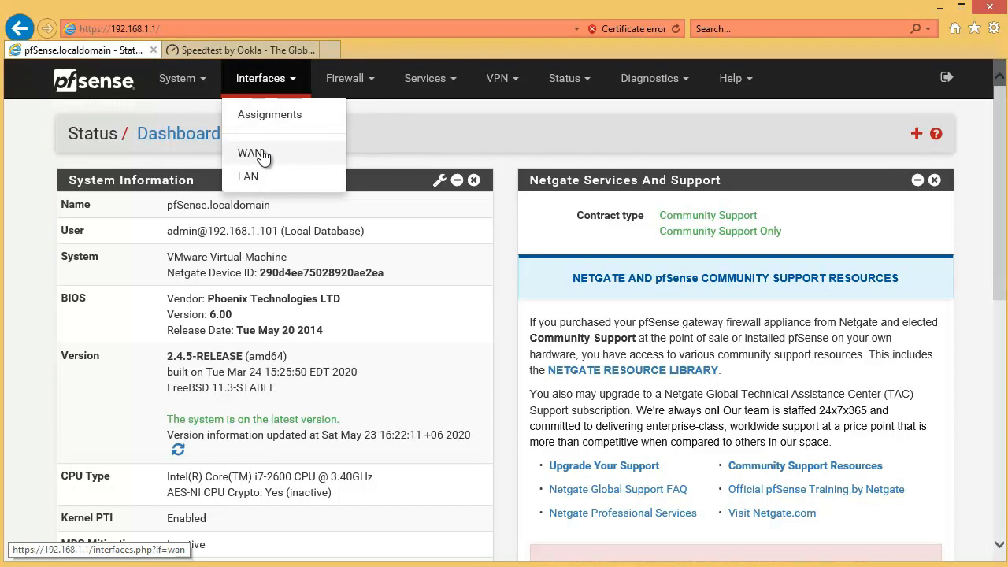
pyautogui.click(255, 184)
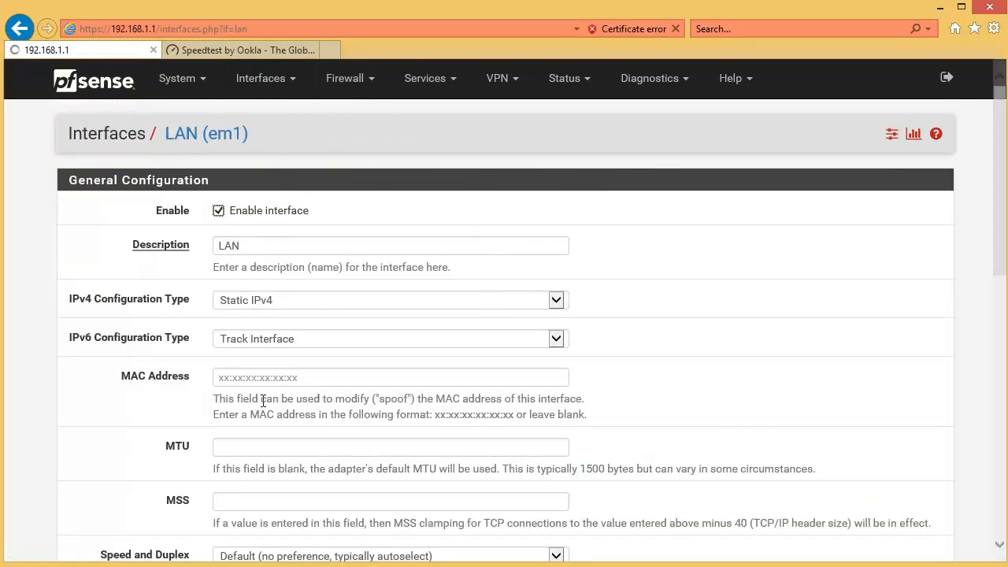
pyautogui.scroll(-1, 509, 415)
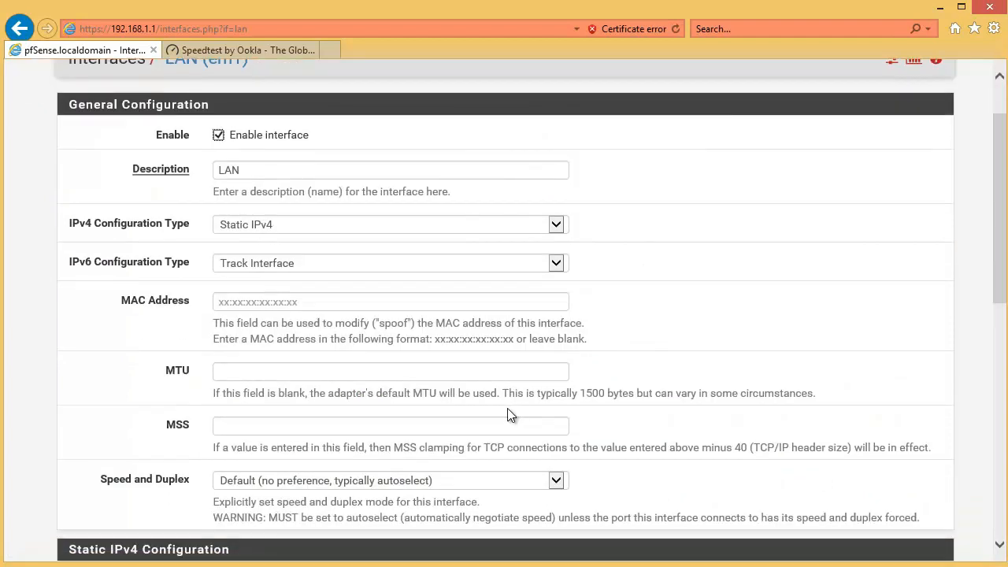
pyautogui.scroll(-3, 509, 415)
pyautogui.click(285, 359)
pyautogui.doubleClick(242, 362)
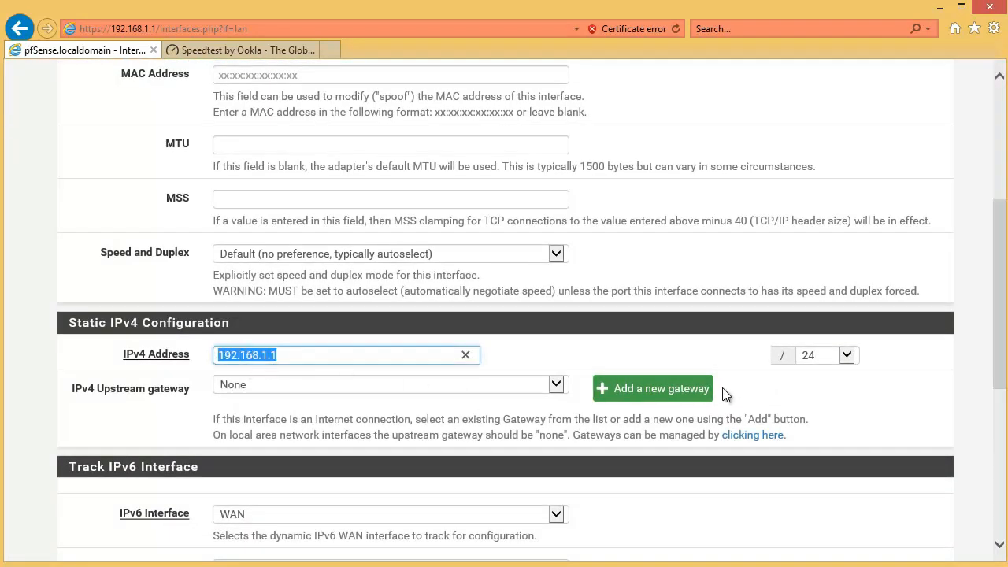
pyautogui.scroll(4, 465, 373)
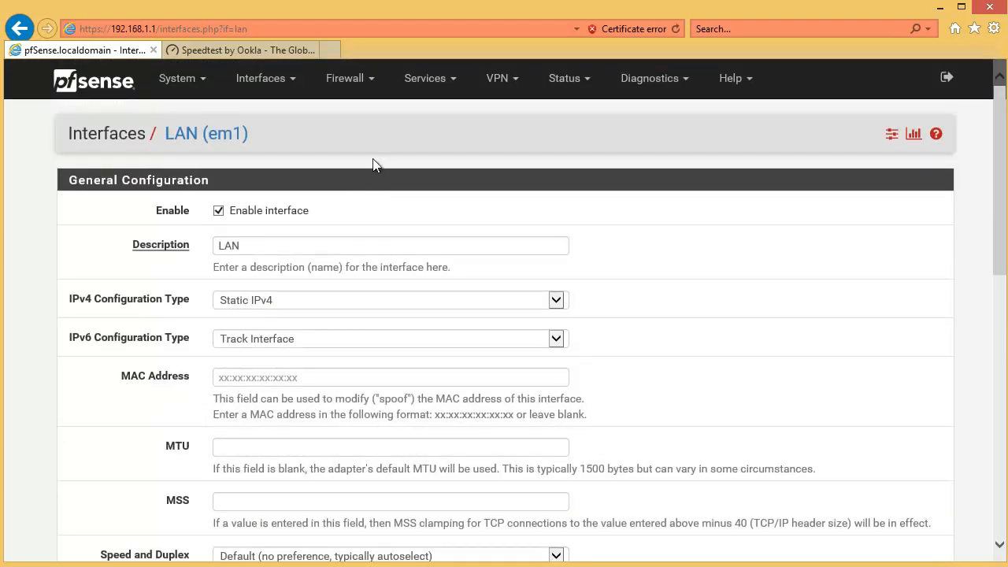
# Step: Add a new traffic shaper limiter, enable it and name it Out
pyautogui.click(347, 82)
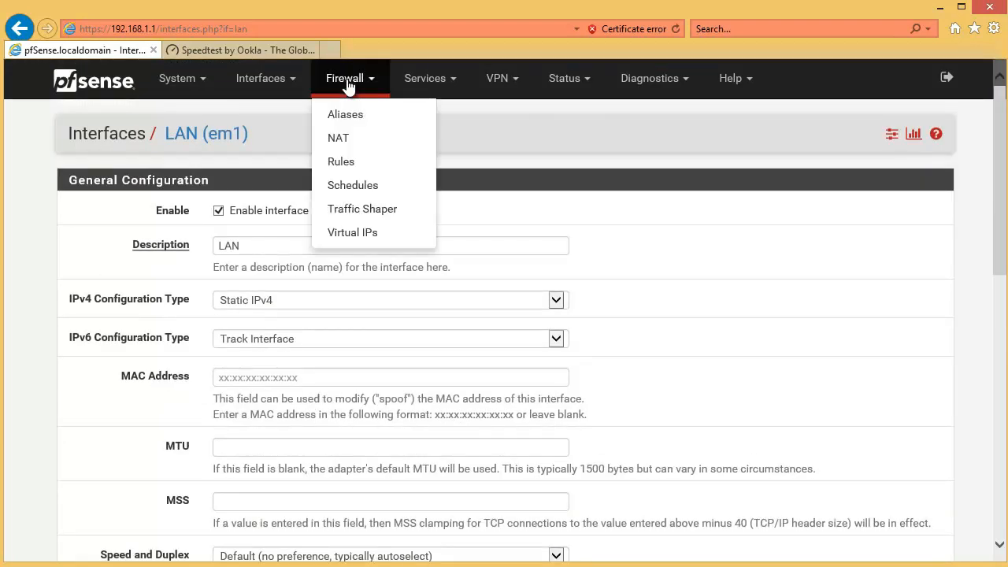
pyautogui.click(385, 213)
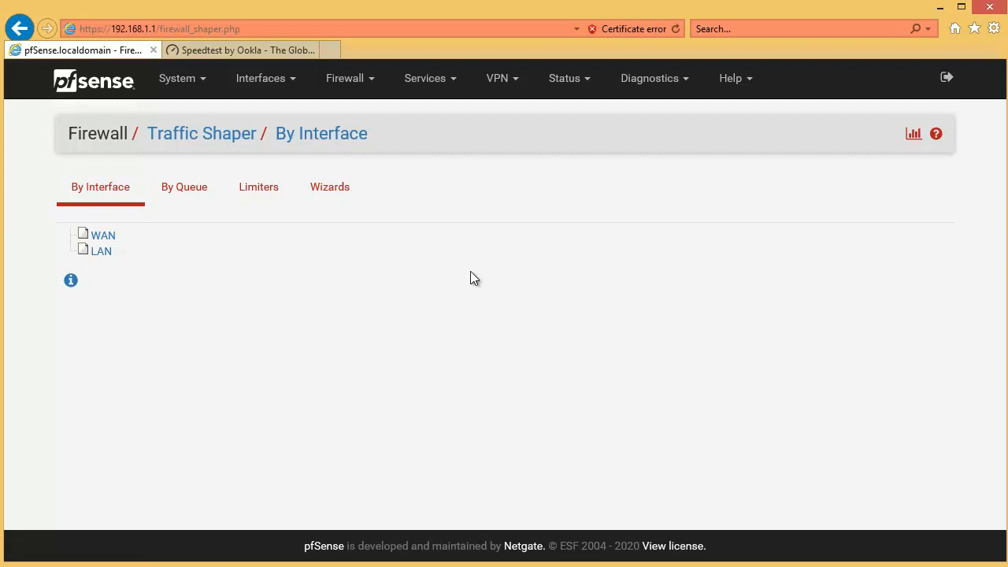
pyautogui.click(255, 195)
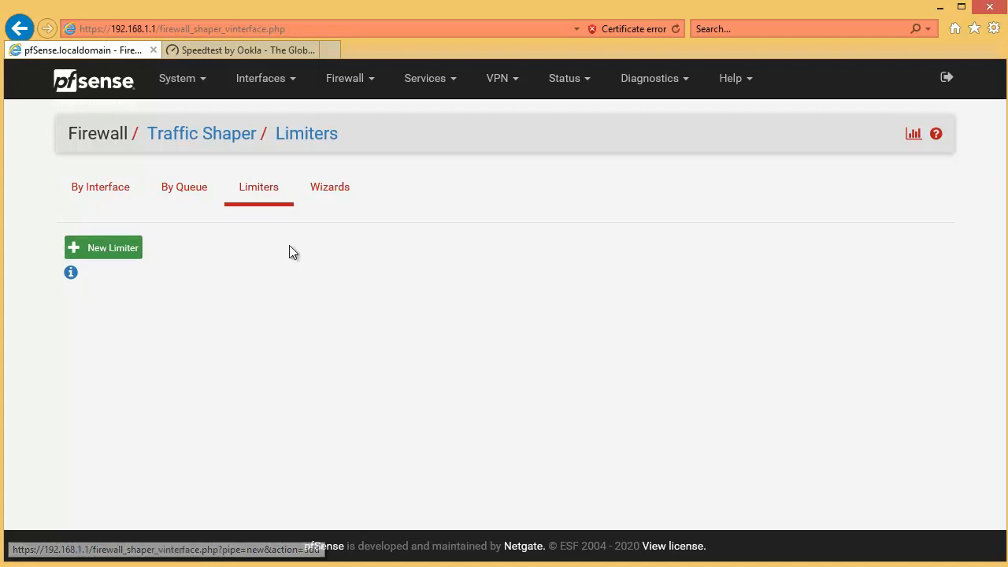
pyautogui.click(103, 254)
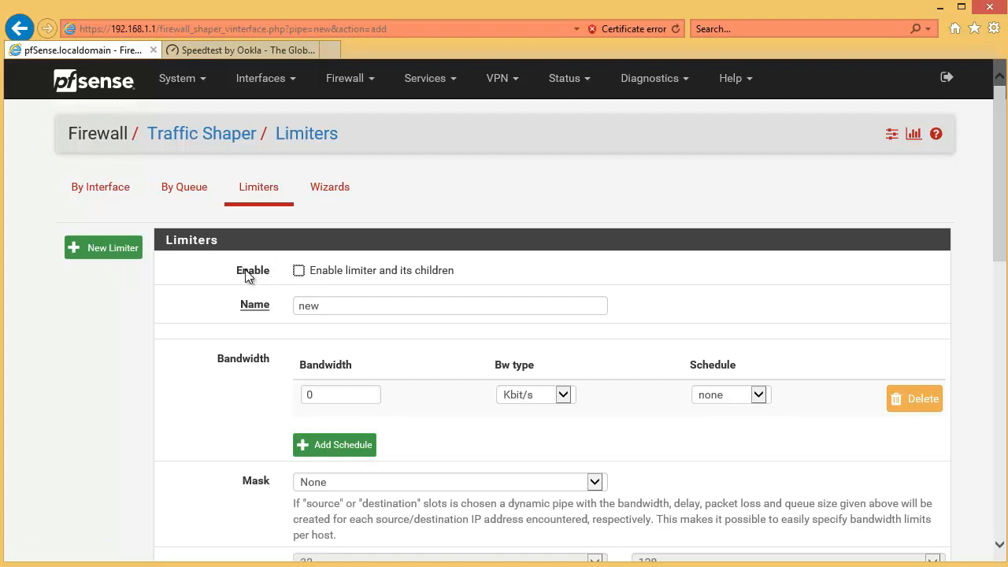
pyautogui.click(299, 272)
pyautogui.doubleClick(327, 306)
pyautogui.write('Up')
pyautogui.press('BackSpace')
pyautogui.press('BackSpace')
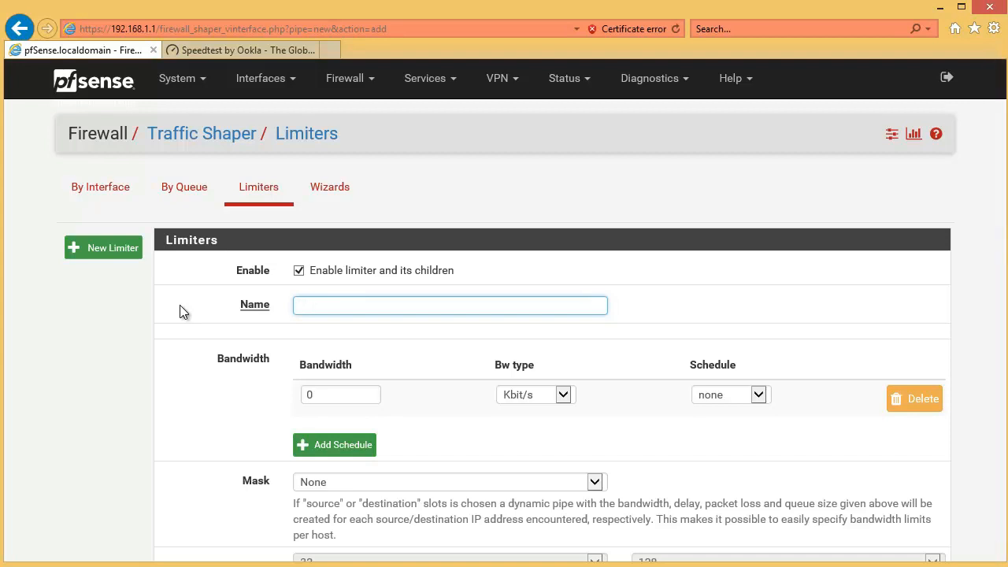
pyautogui.write('Out')
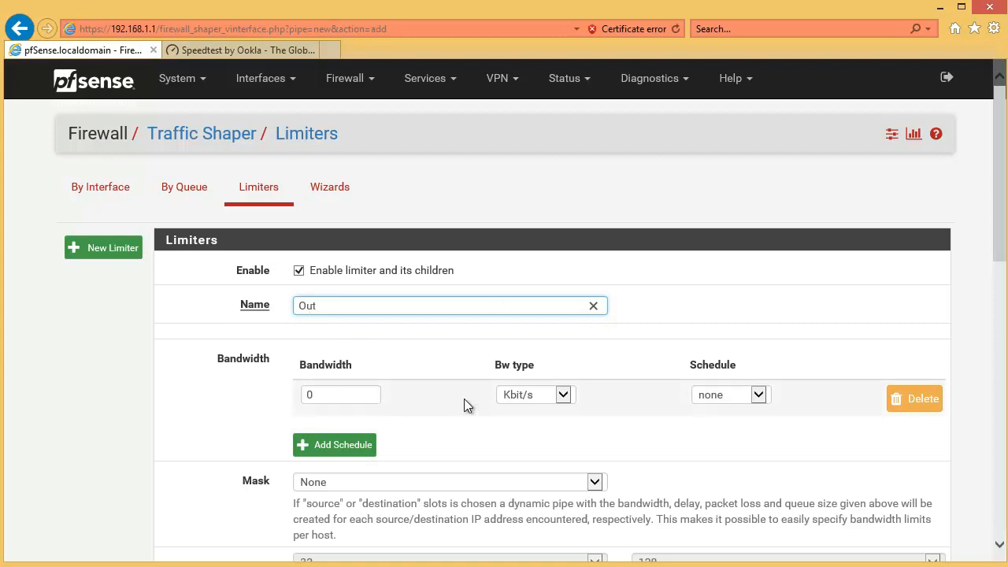
# Step: Set the Out limiter's bandwidth to 3 Mbit/s and save it
pyautogui.press('Tab')
pyautogui.write('3')
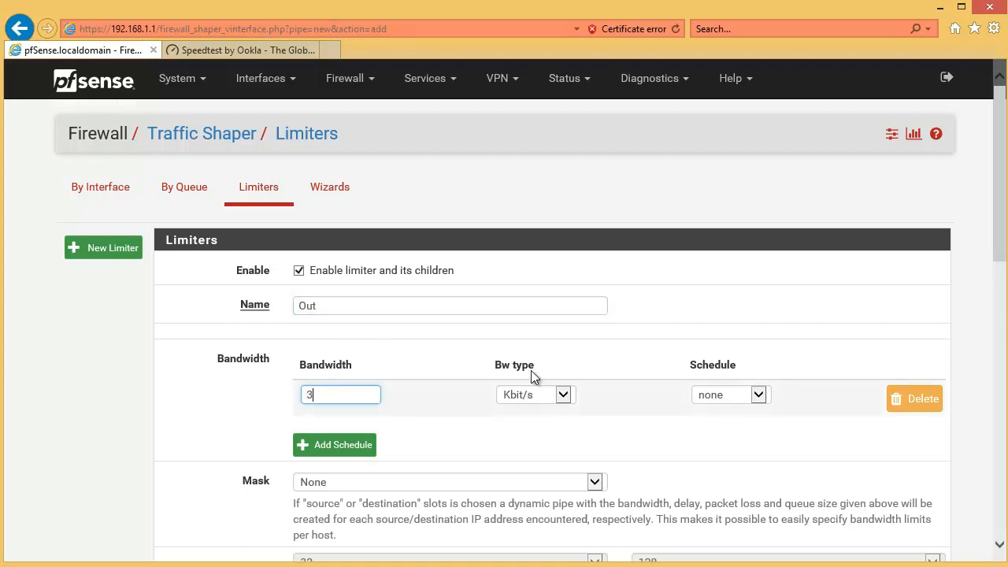
pyautogui.click(562, 395)
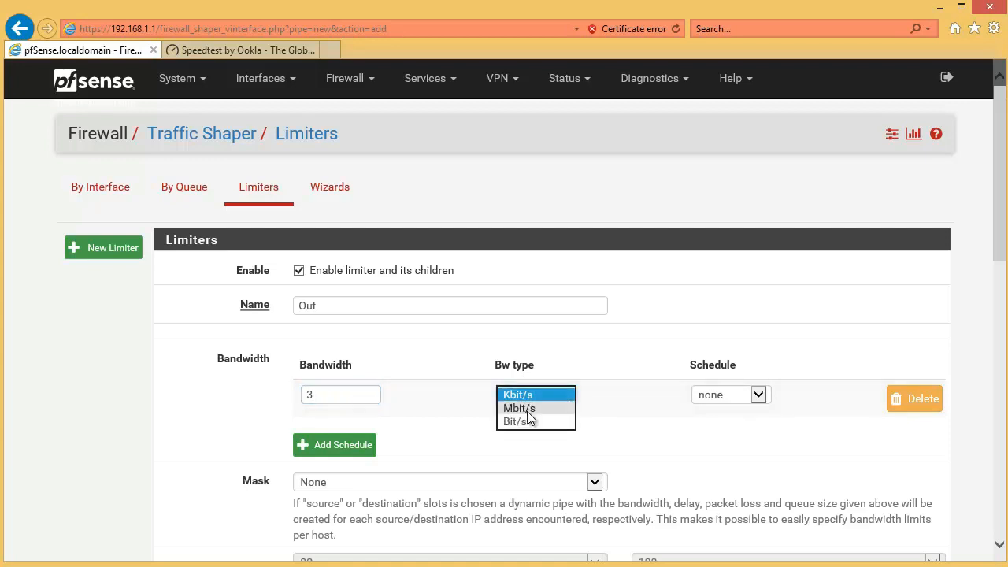
pyautogui.click(535, 408)
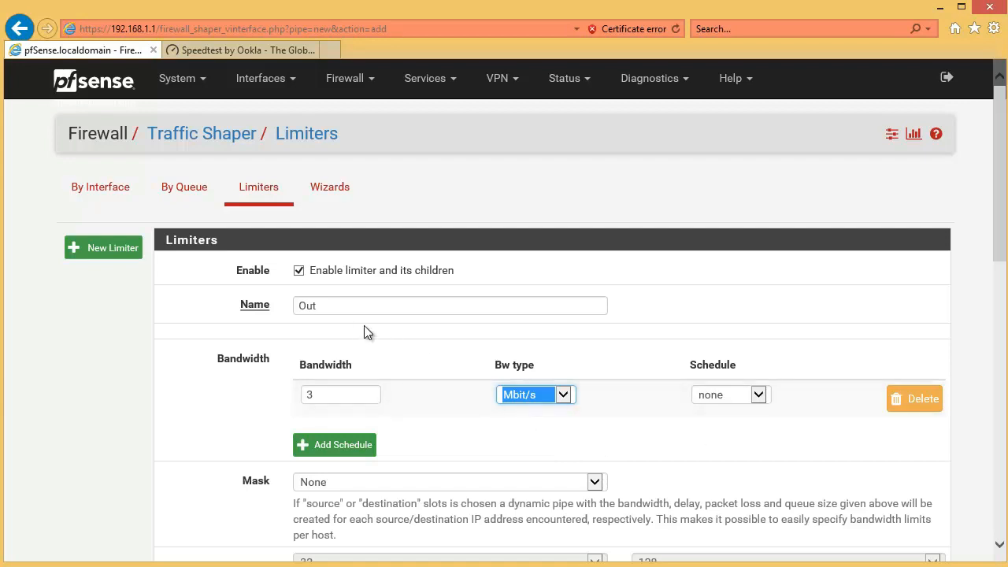
pyautogui.moveTo(343, 311); pyautogui.dragTo(288, 322)
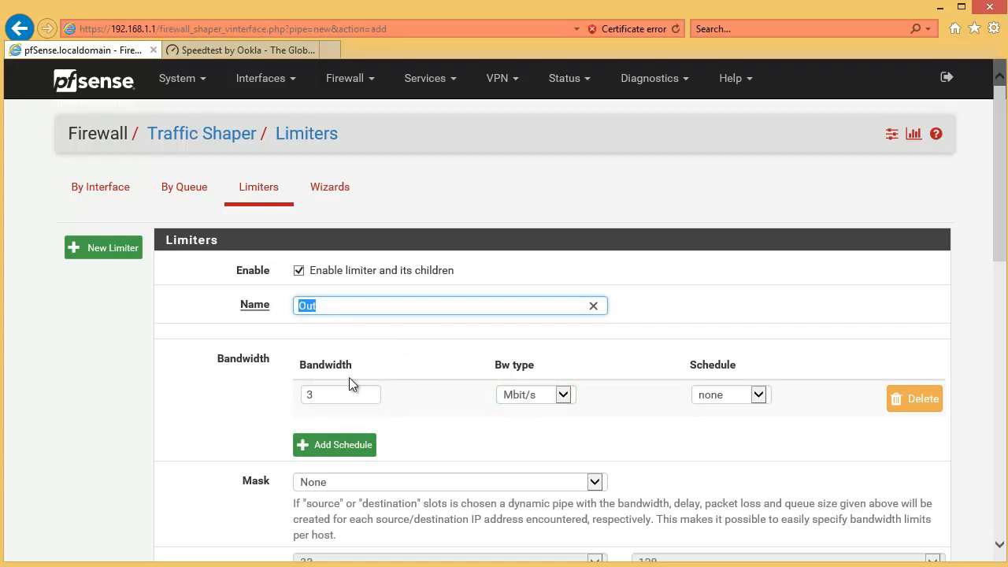
pyautogui.moveTo(326, 399); pyautogui.dragTo(351, 403)
pyautogui.scroll(-10, 504, 418)
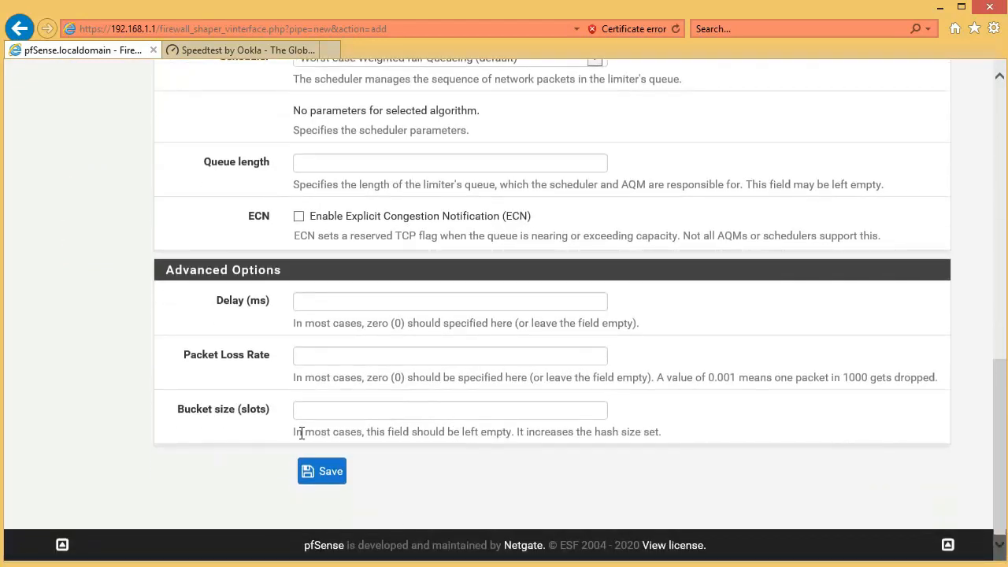
pyautogui.click(318, 474)
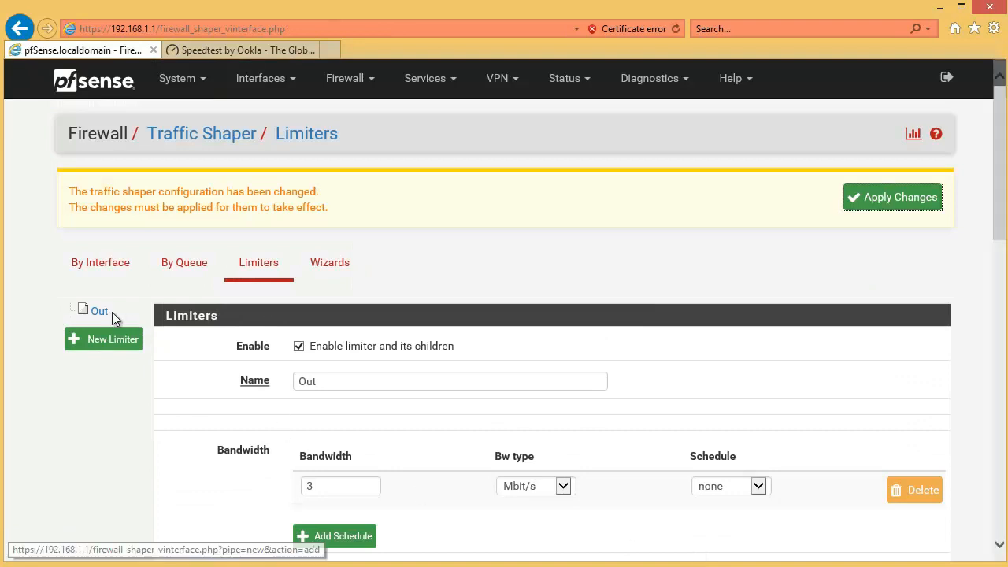
# Step: Add a second limiter, enable it and name it In
pyautogui.click(123, 354)
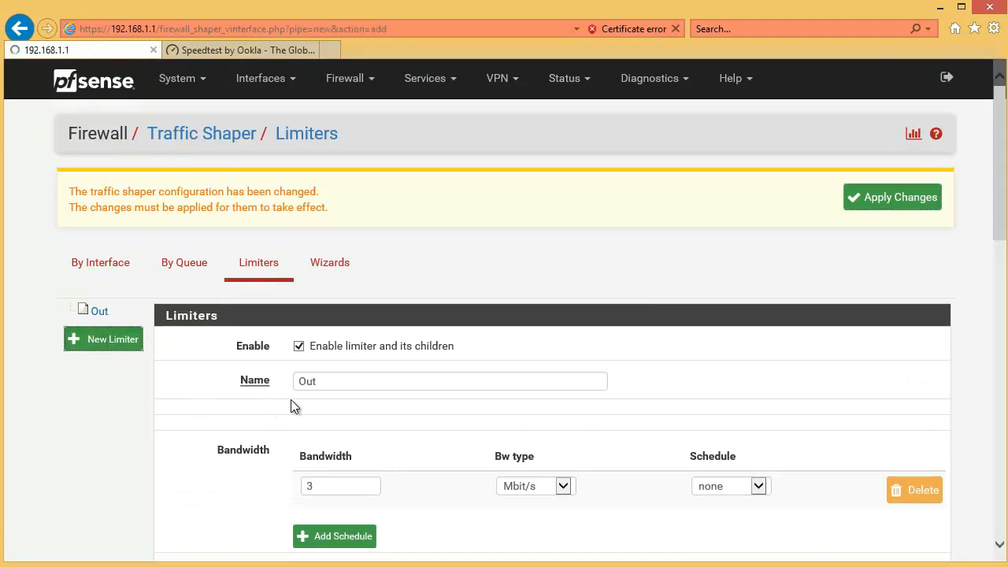
pyautogui.click(300, 347)
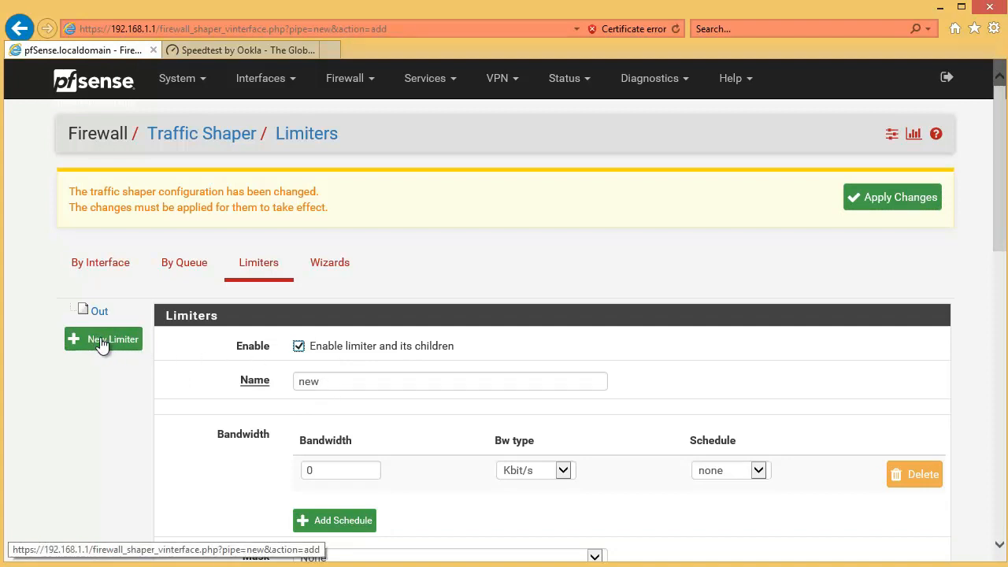
pyautogui.press('Tab')
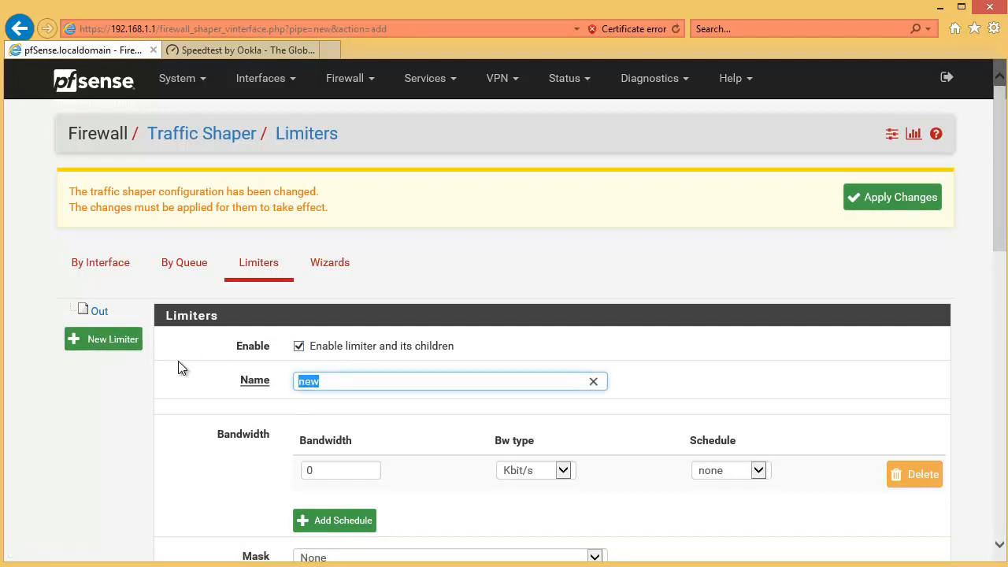
pyautogui.write('In')
# Step: Set the In limiter's bandwidth to 3 Mbit/s, then save and apply the traffic shaper changes
pyautogui.press('Tab')
pyautogui.write('3')
pyautogui.click(570, 469)
pyautogui.click(543, 485)
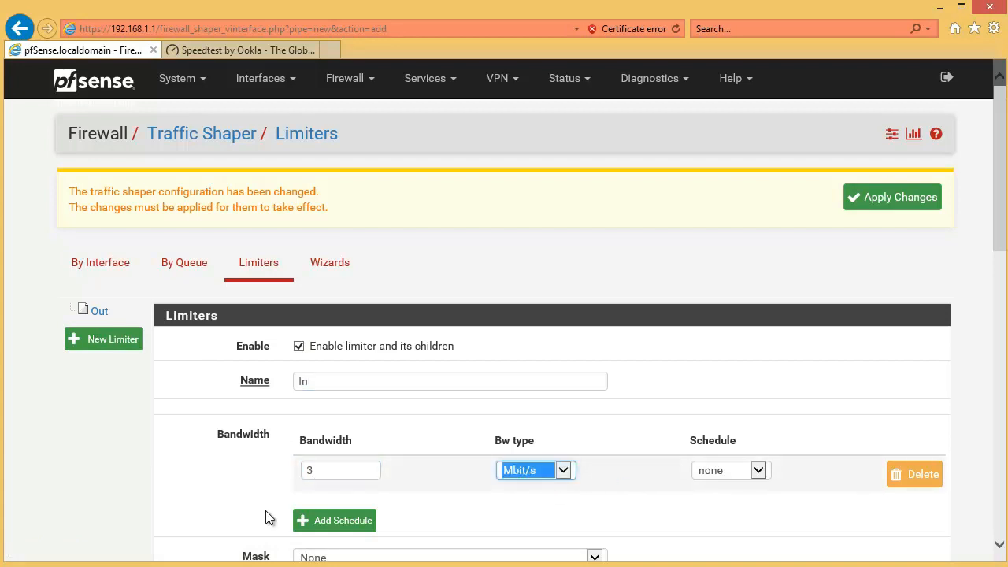
pyautogui.scroll(-8, 607, 487)
pyautogui.scroll(-3, 485, 454)
pyautogui.click(321, 471)
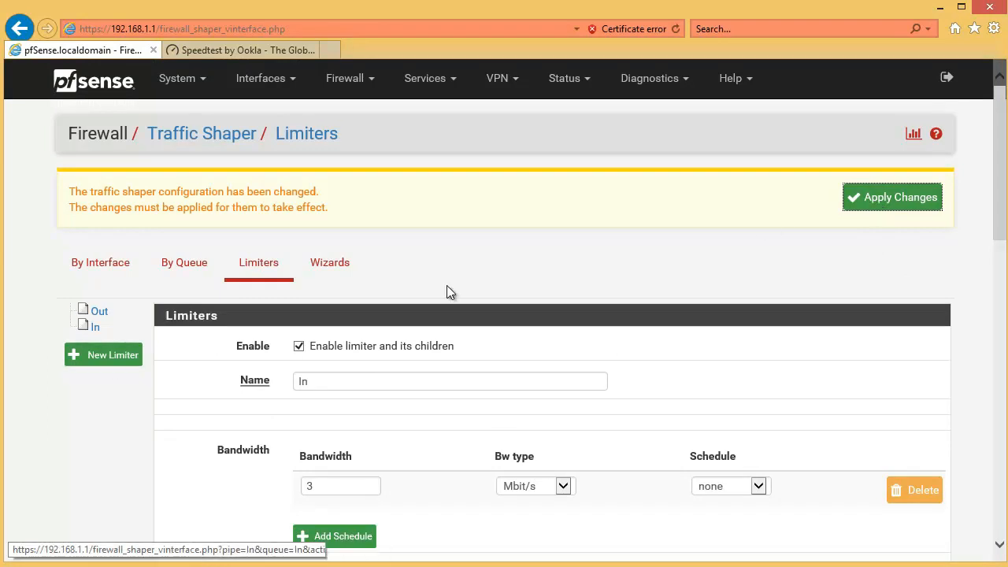
pyautogui.click(895, 197)
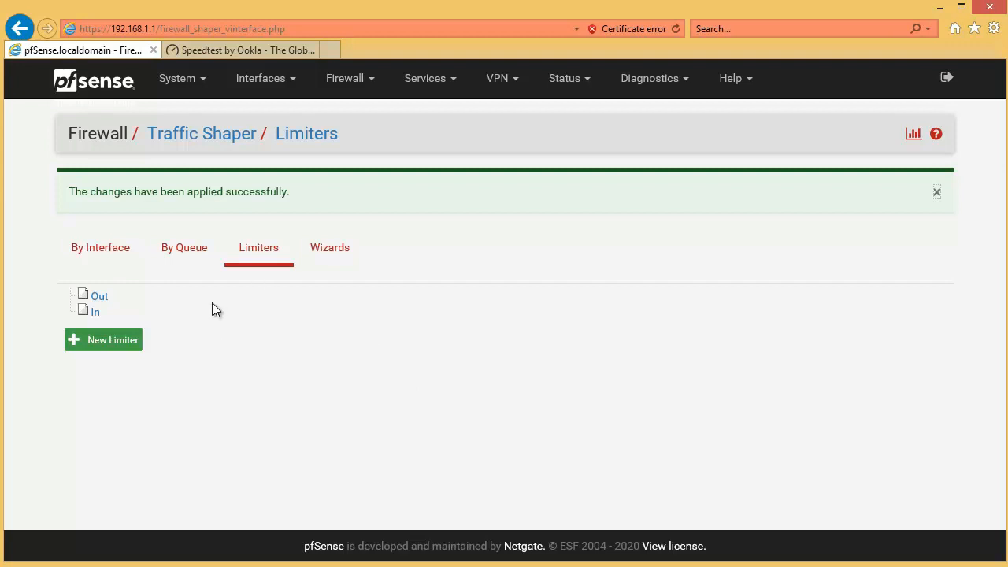
# Step: Start a new firewall rule at the top of the LAN rule list, keeping its action as Pass
pyautogui.click(344, 81)
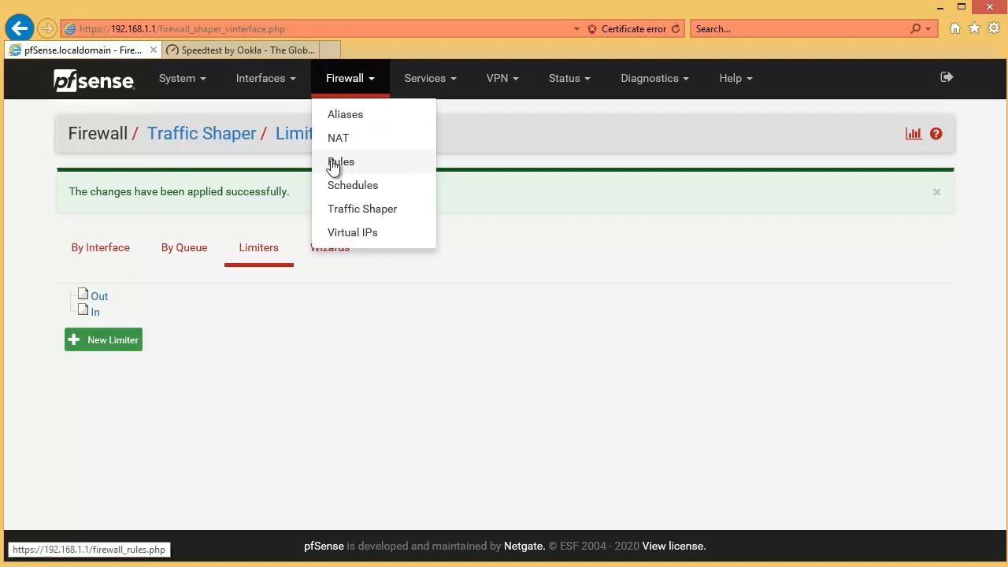
pyautogui.click(336, 165)
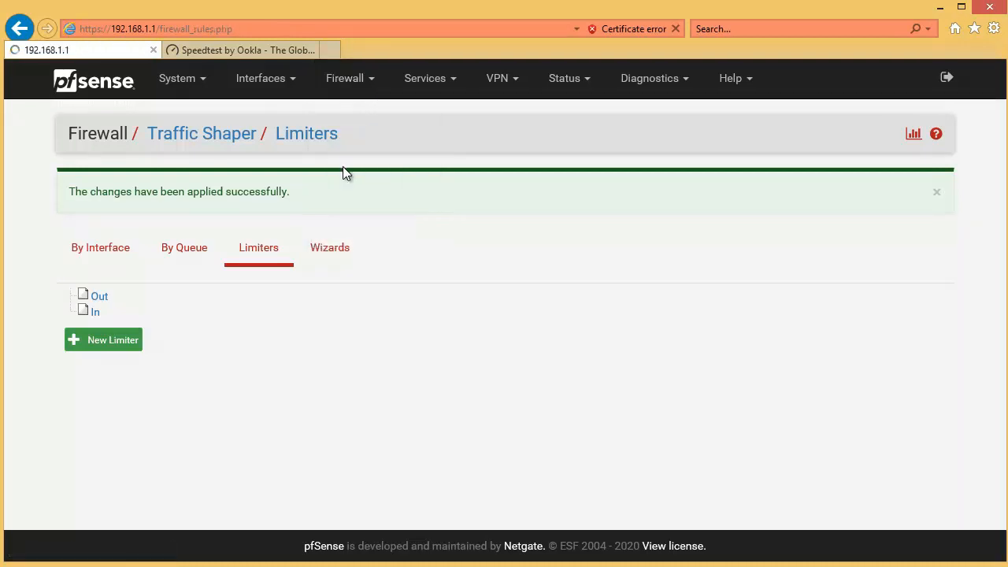
pyautogui.click(219, 194)
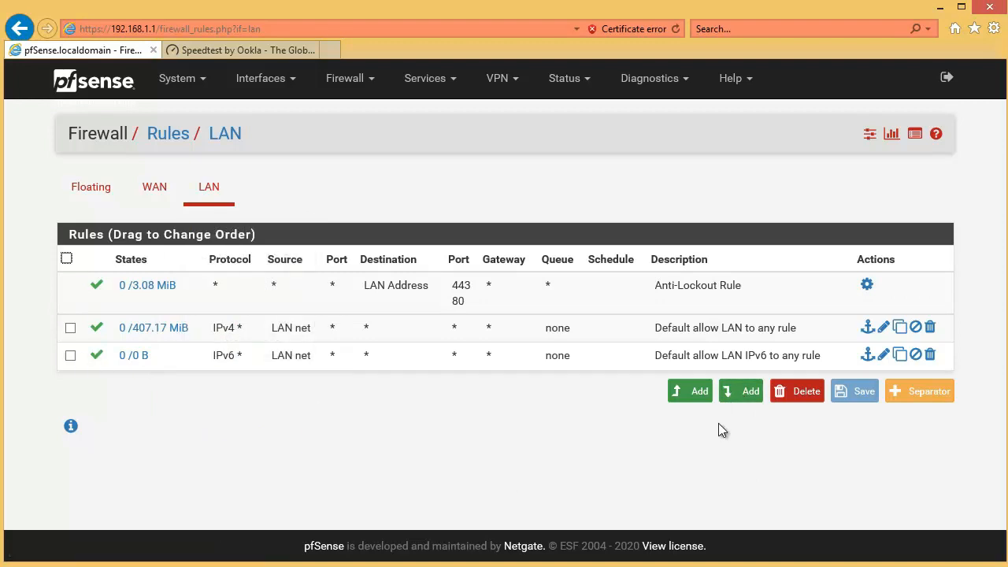
pyautogui.click(685, 397)
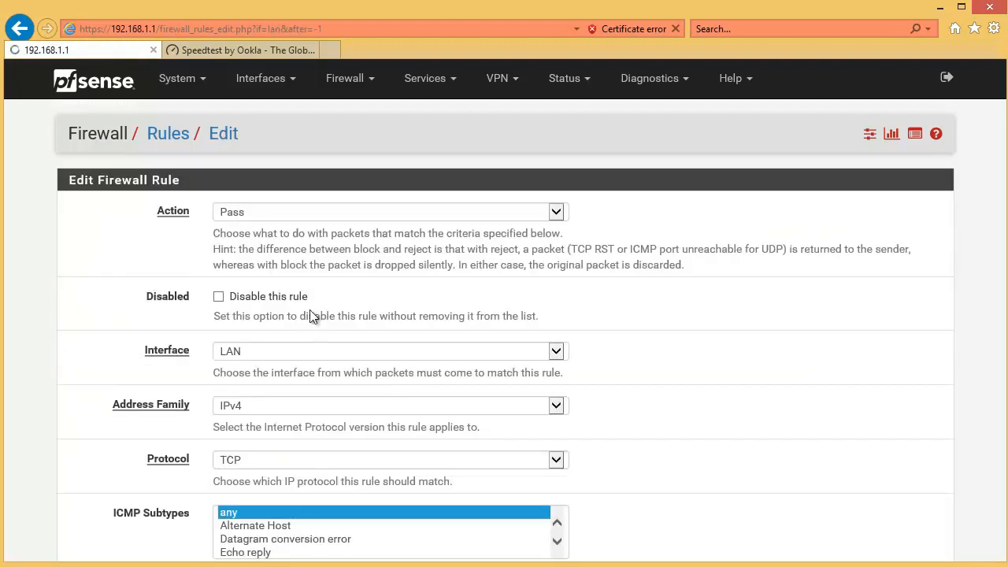
pyautogui.click(268, 215)
pyautogui.click(659, 194)
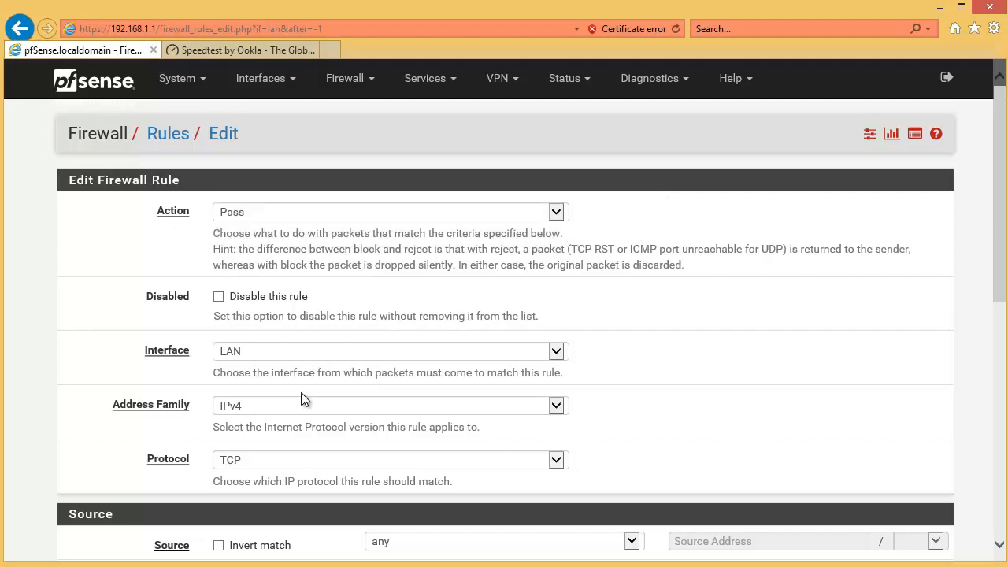
# Step: Keep the new firewall rule on the LAN interface with IPv4 and set its protocol to Any
pyautogui.scroll(-1, 347, 337)
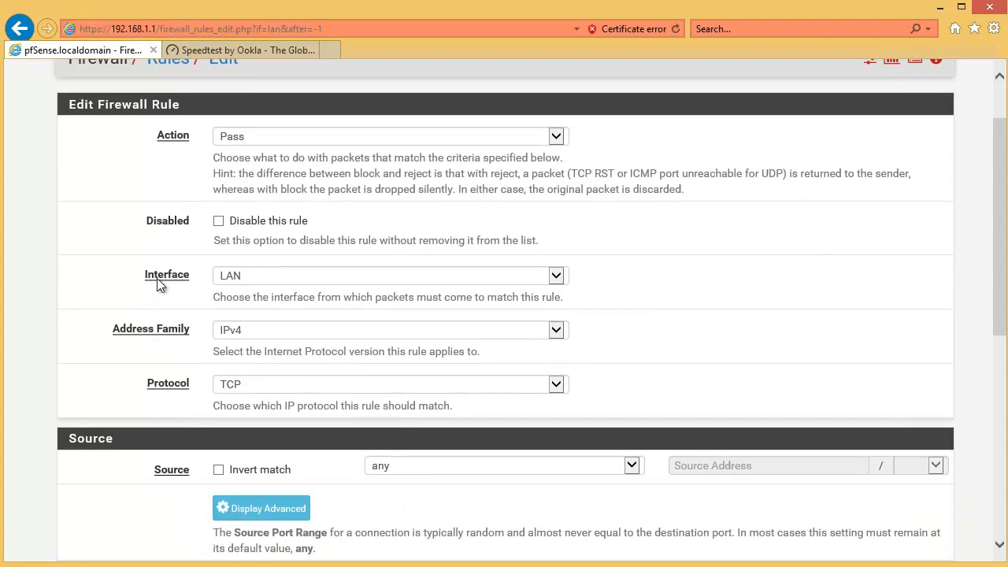
pyautogui.click(263, 277)
pyautogui.click(261, 279)
pyautogui.scroll(-2, 276, 332)
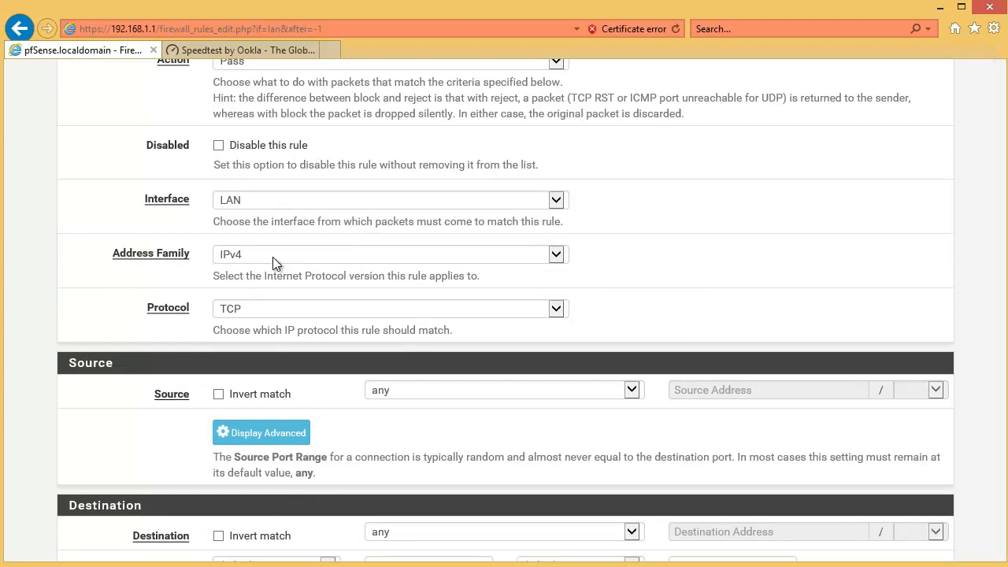
pyautogui.click(257, 310)
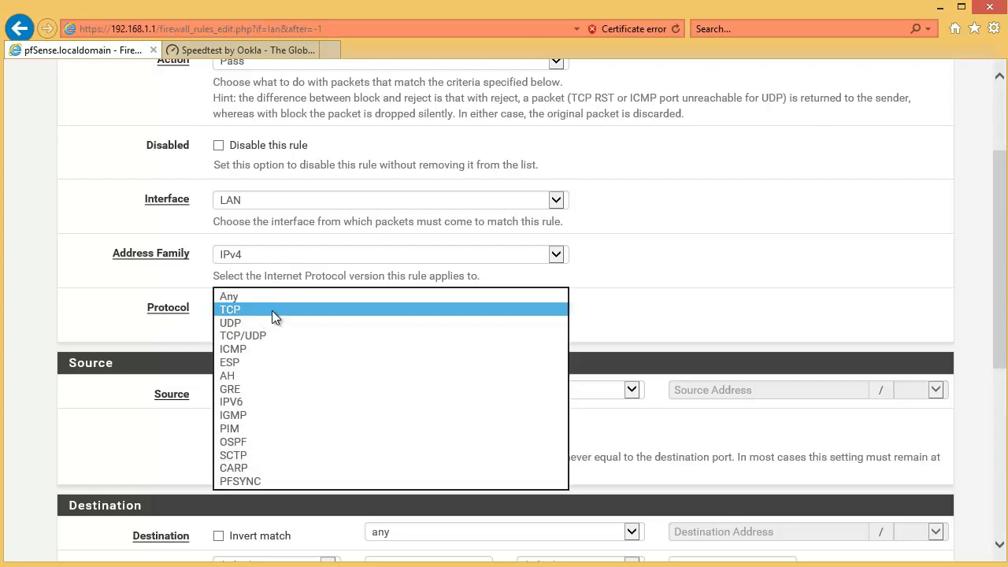
pyautogui.click(260, 299)
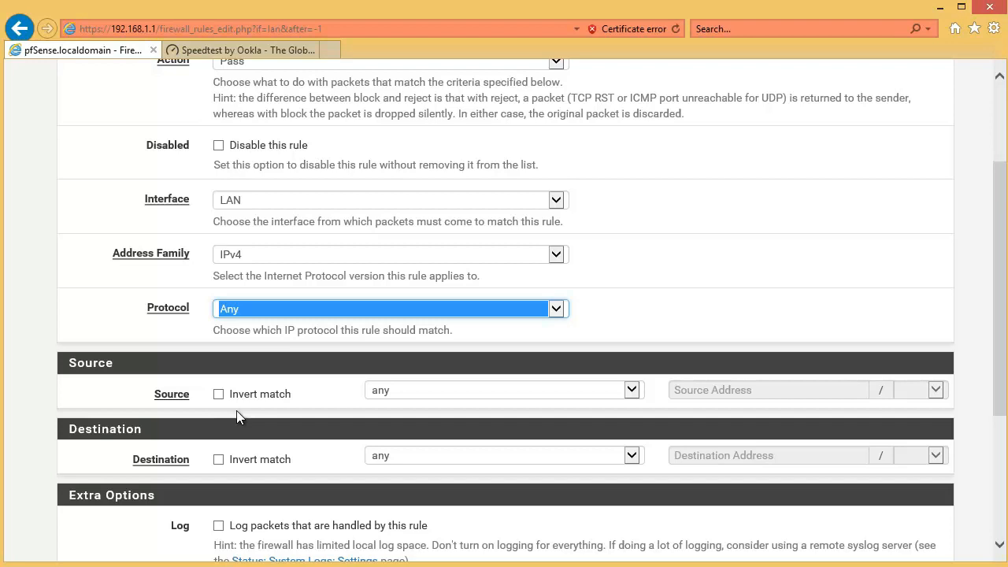
# Step: Set the rule's source to the network 192.168.1.0 with a /24 mask
pyautogui.click(394, 396)
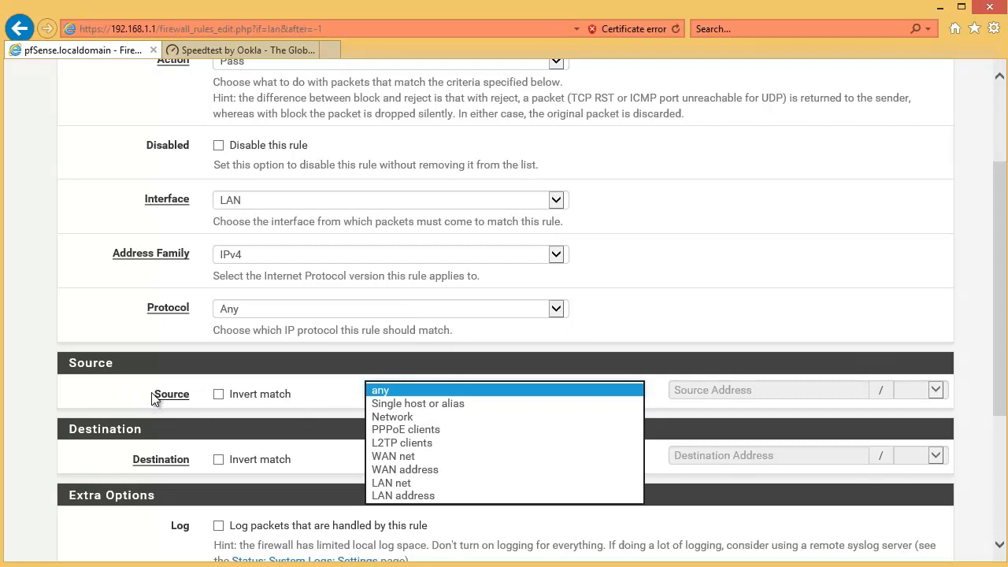
pyautogui.click(405, 416)
pyautogui.click(710, 386)
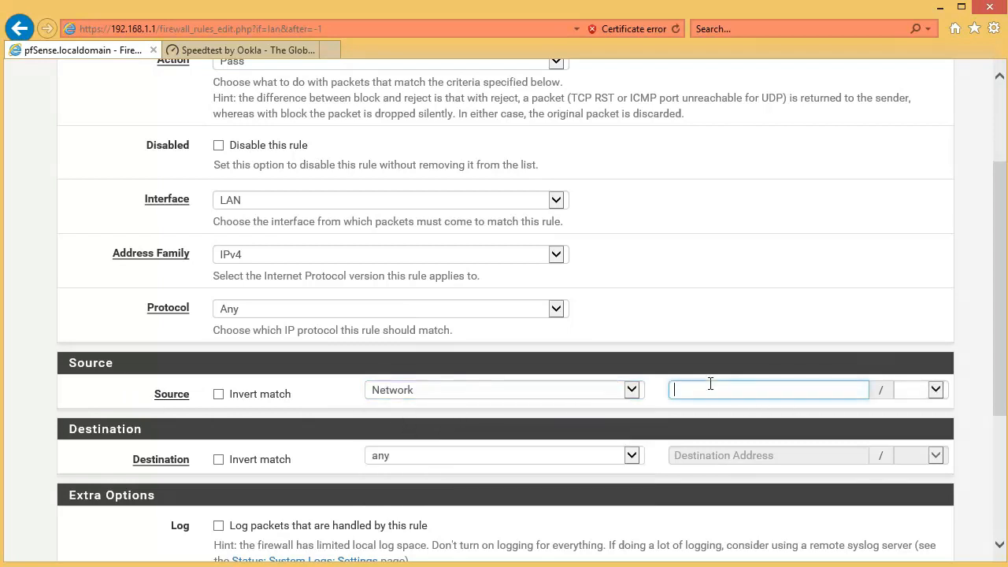
pyautogui.write('192.168.1.0/')
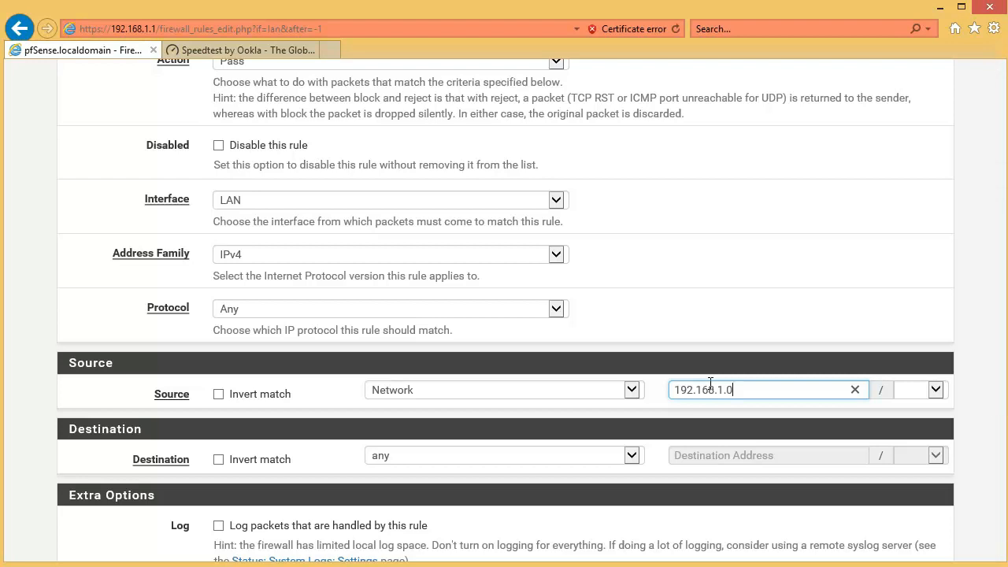
pyautogui.click(929, 390)
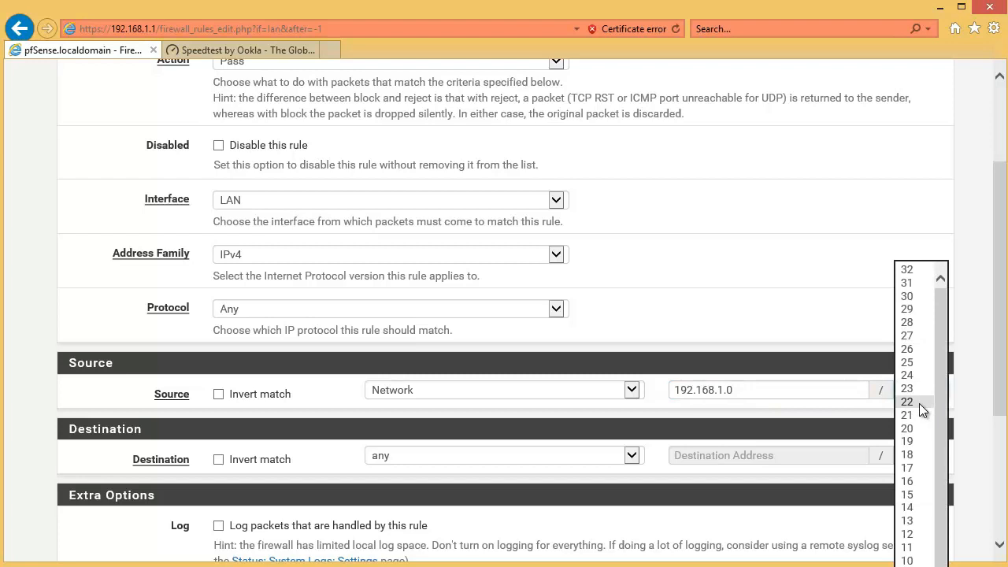
pyautogui.click(918, 381)
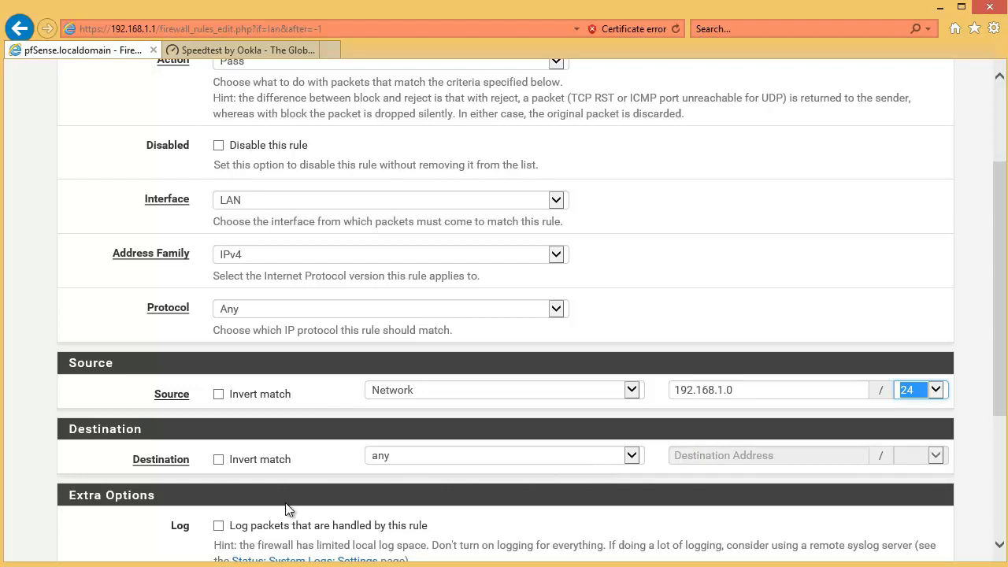
# Step: Show the rule's advanced options and set the In / Out pipe to the In and Out limiters
pyautogui.scroll(-3, 354, 472)
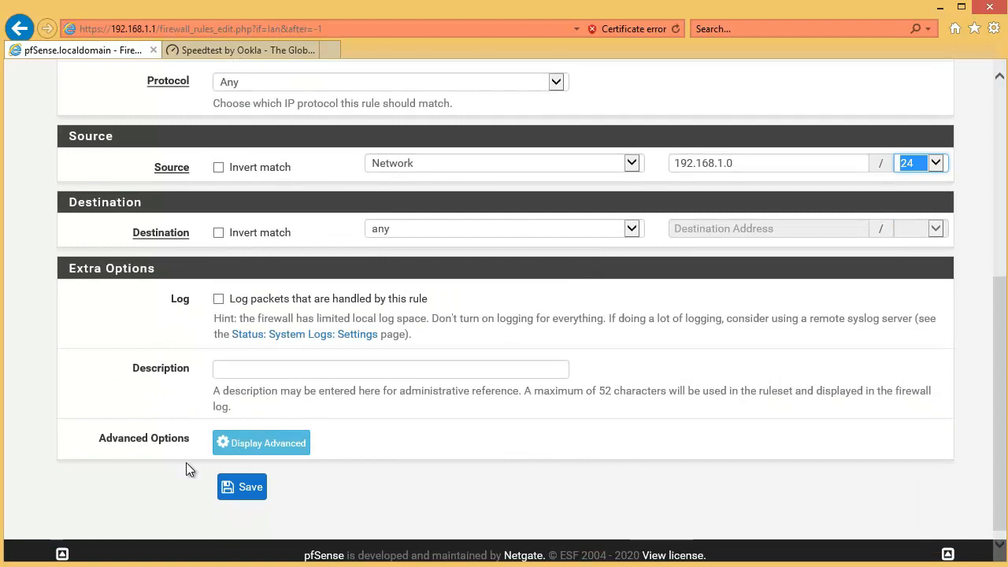
pyautogui.click(259, 443)
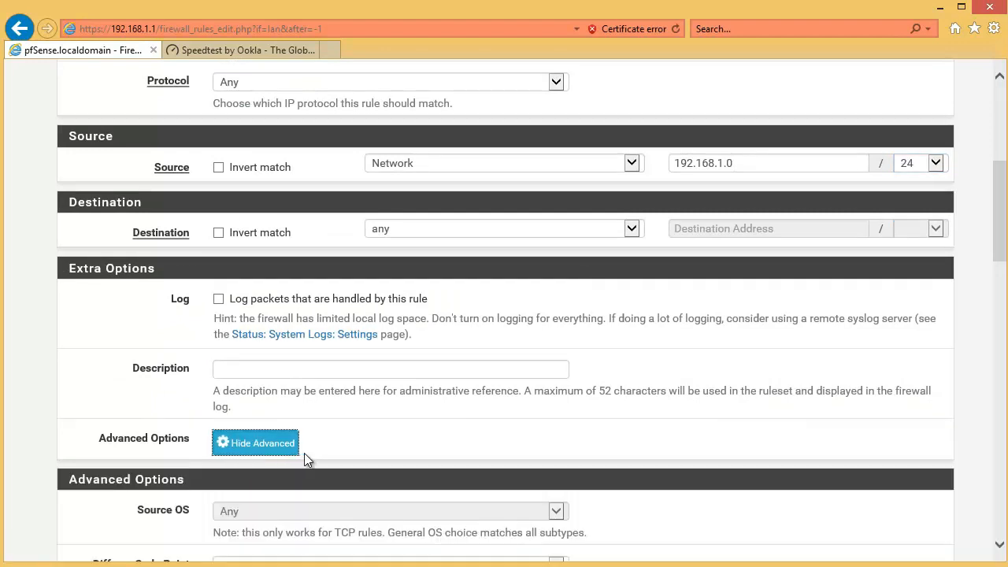
pyautogui.scroll(-8, 304, 453)
pyautogui.scroll(-10, 306, 450)
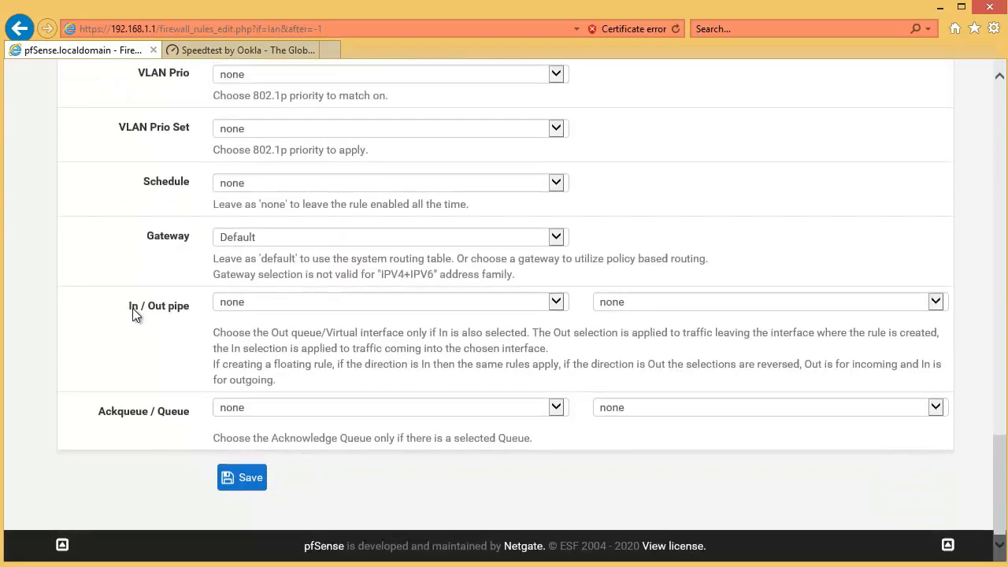
pyautogui.moveTo(129, 308); pyautogui.dragTo(183, 308)
pyautogui.click(267, 302)
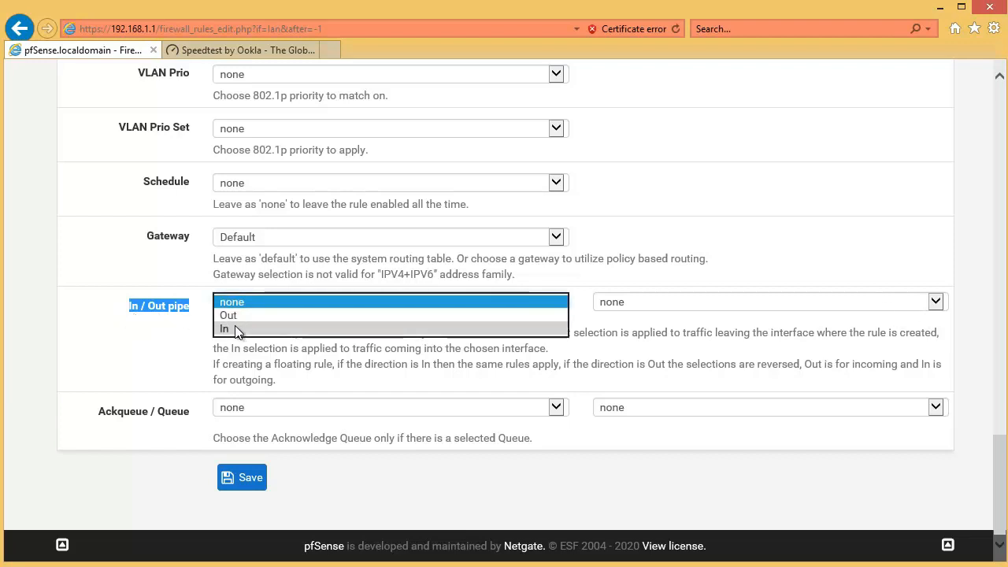
pyautogui.click(235, 326)
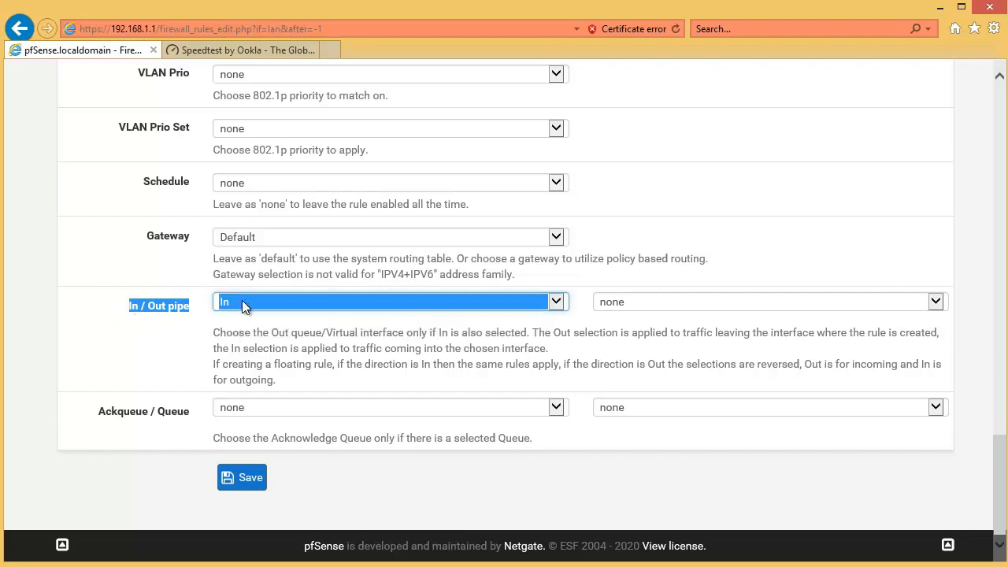
pyautogui.click(649, 306)
pyautogui.click(638, 315)
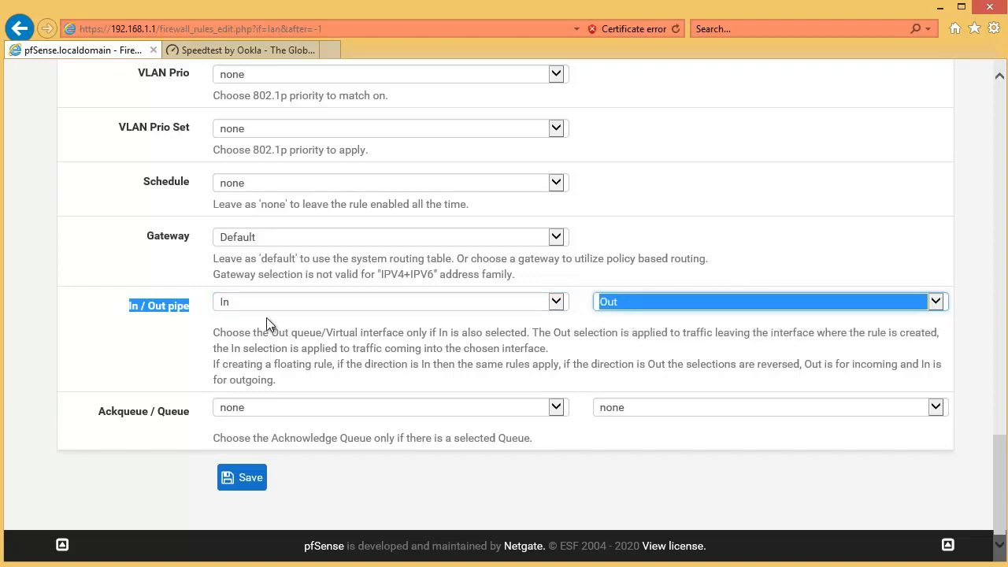
# Step: Reselect In as the rule's In pipe, then save the rule and apply the firewall changes
pyautogui.click(236, 306)
pyautogui.click(260, 275)
pyautogui.click(401, 304)
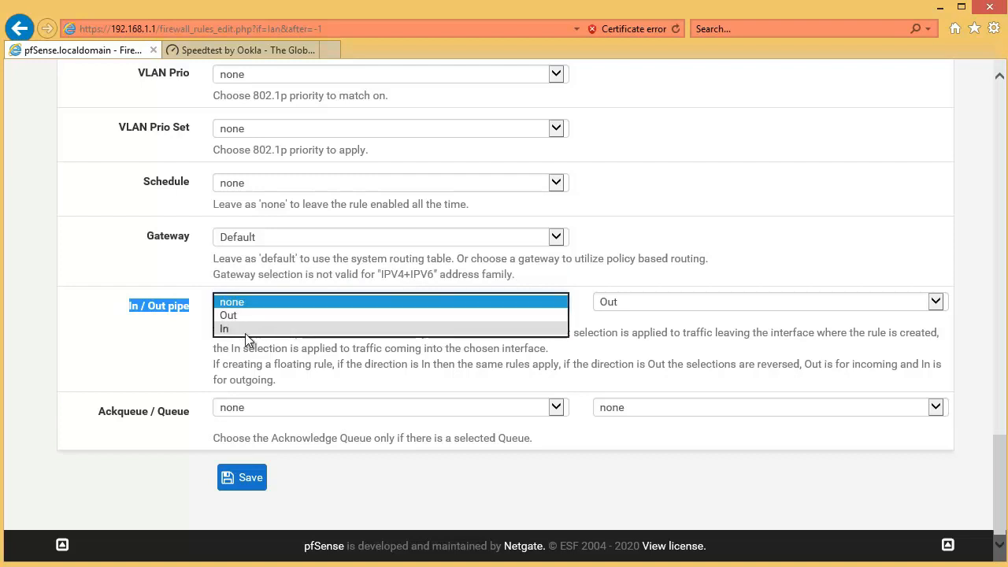
pyautogui.click(244, 332)
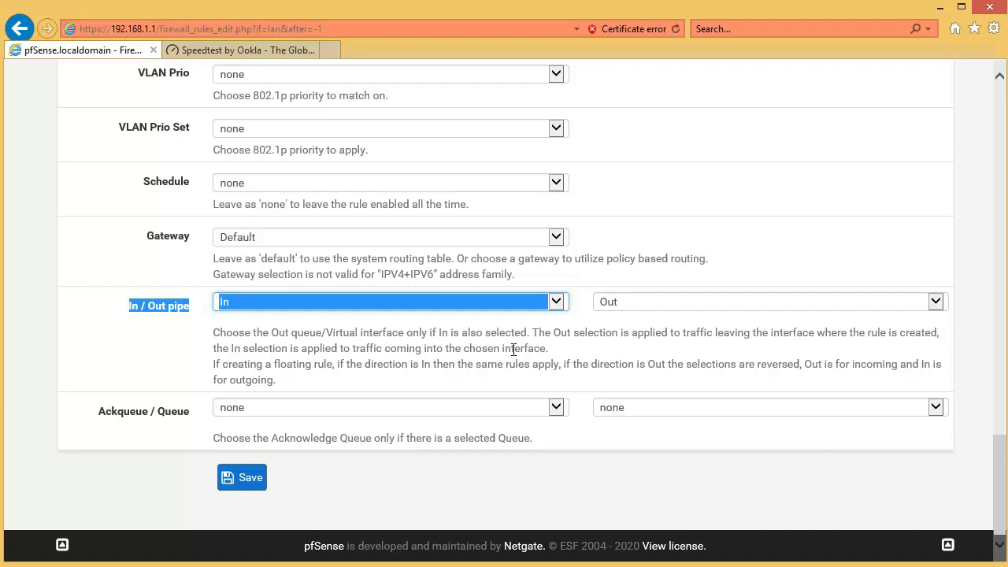
pyautogui.click(254, 482)
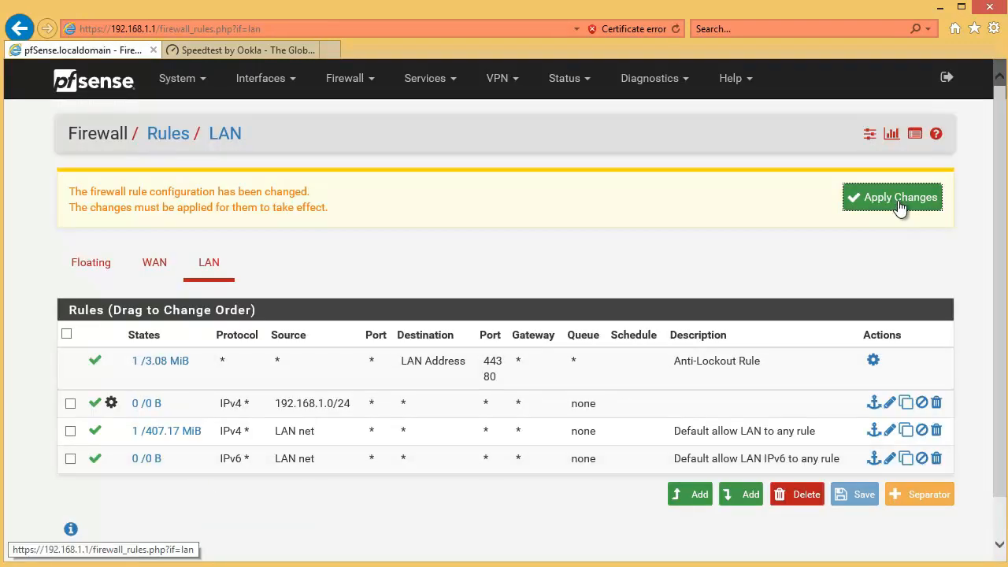
pyautogui.click(906, 208)
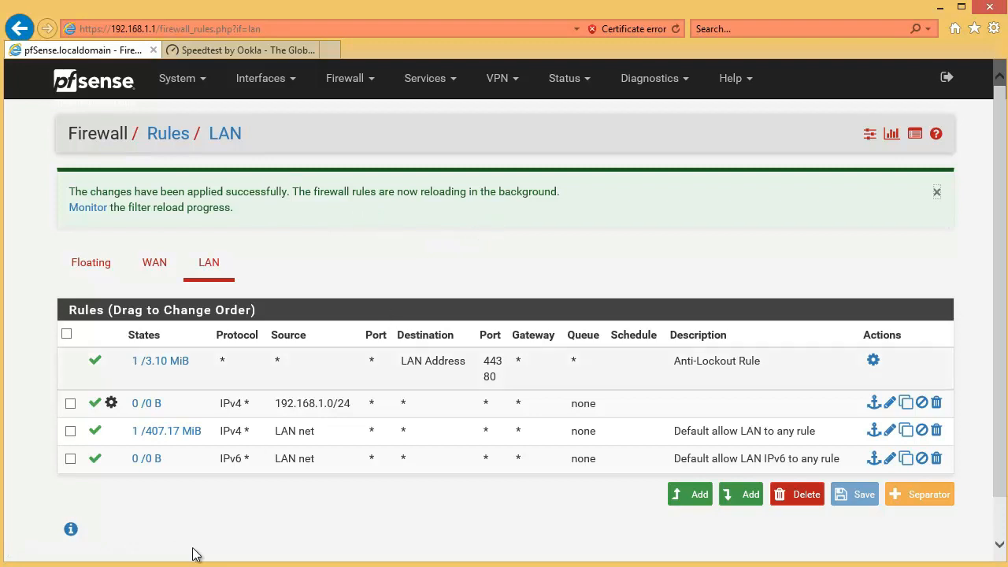
# Step: Switch to the Speedtest page and start a new test of the limited connection
pyautogui.click(223, 50)
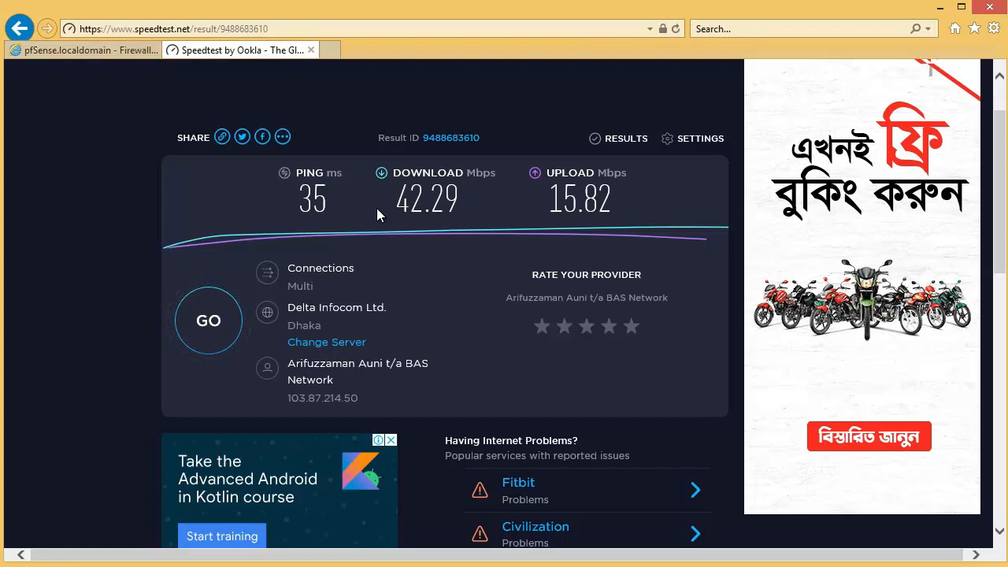
pyautogui.click(215, 336)
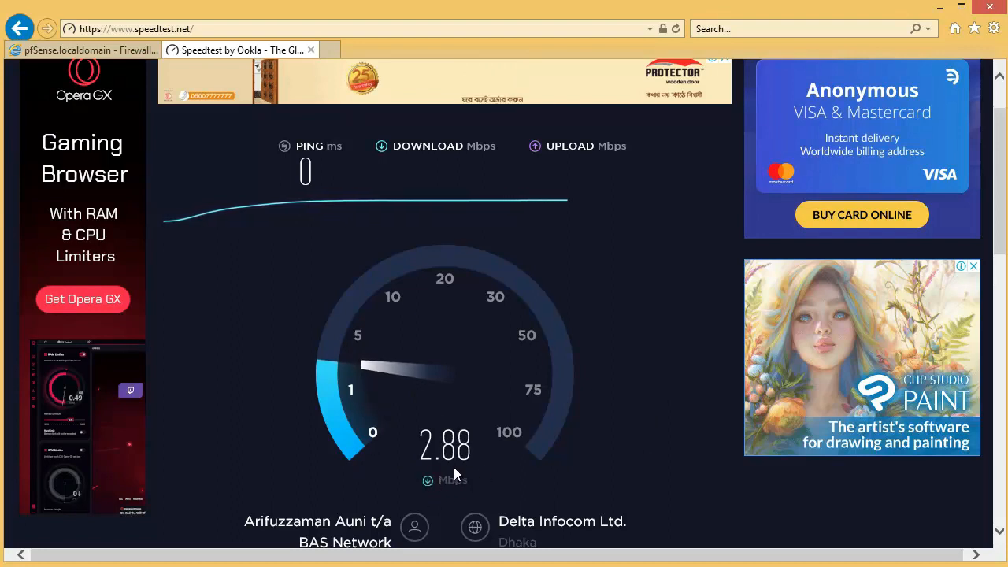
# Step: Return to pfSense and open the Traffic Graph status page
pyautogui.click(87, 52)
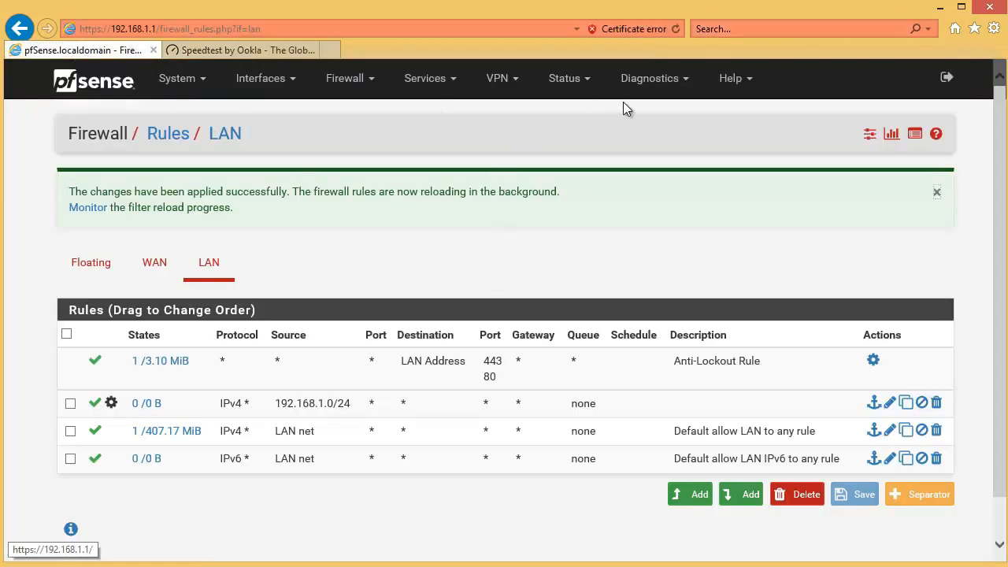
pyautogui.click(560, 83)
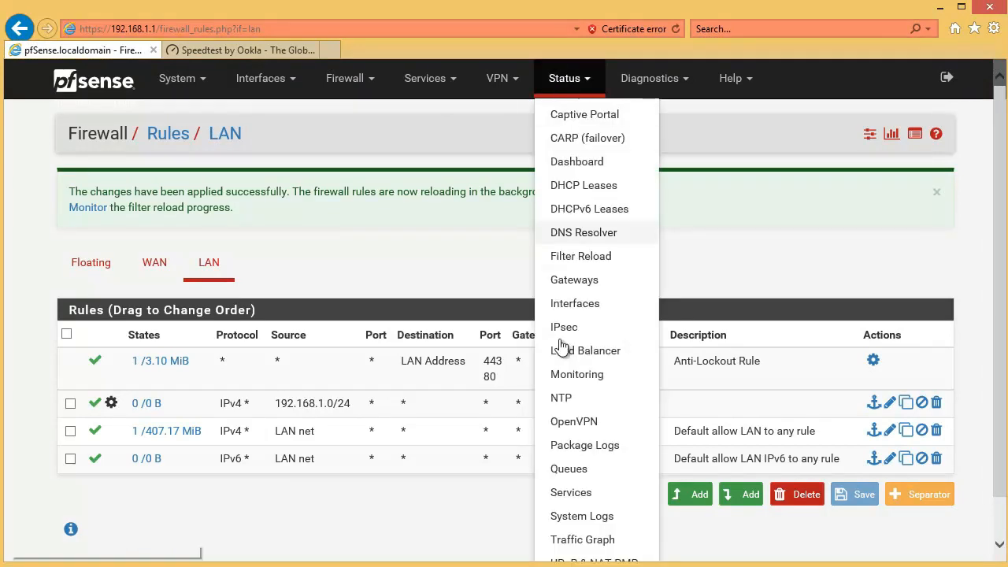
pyautogui.click(595, 541)
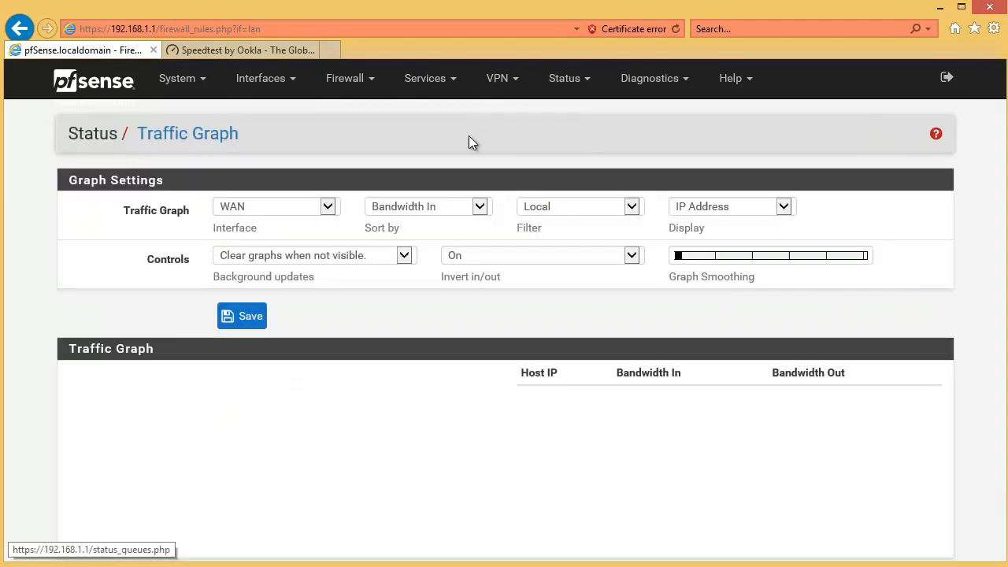
# Step: Set the traffic graph's interface to LAN and save the graph settings
pyautogui.click(567, 78)
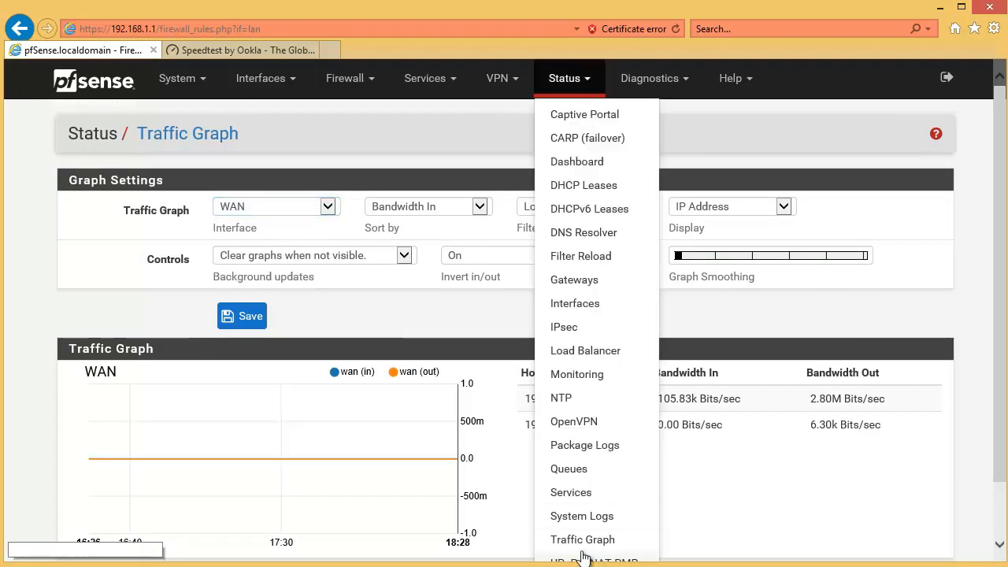
pyautogui.click(134, 216)
pyautogui.click(239, 223)
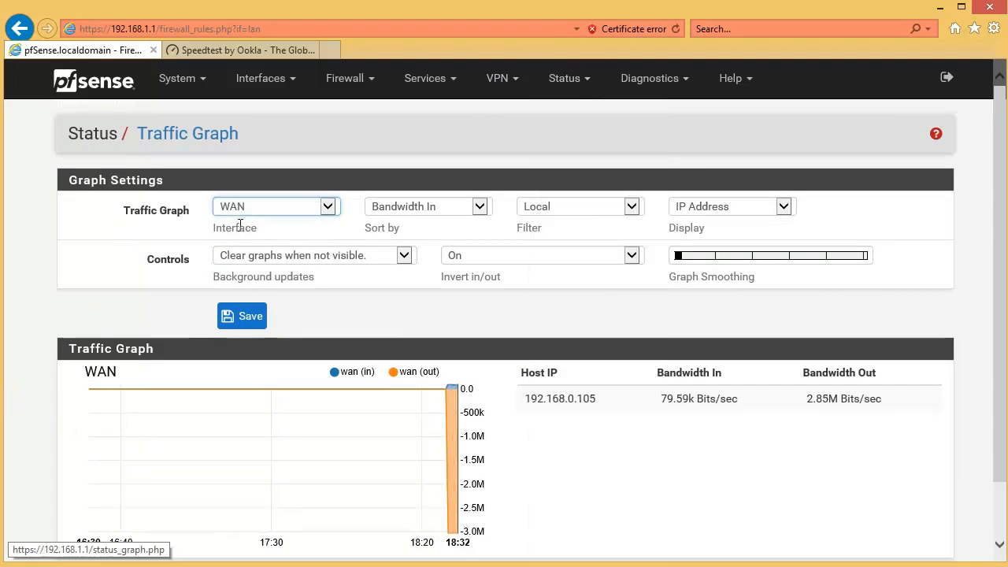
pyautogui.click(315, 215)
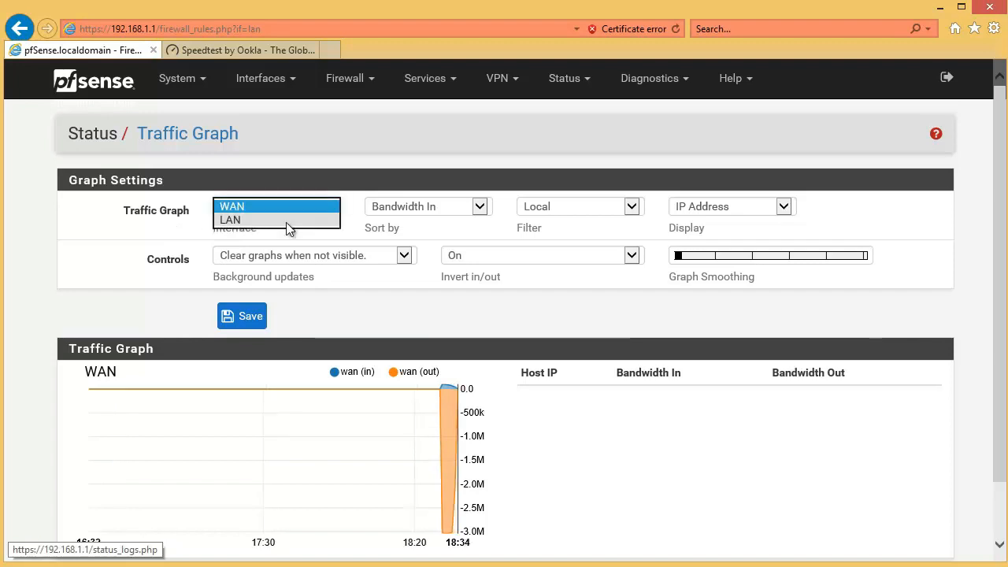
pyautogui.click(256, 222)
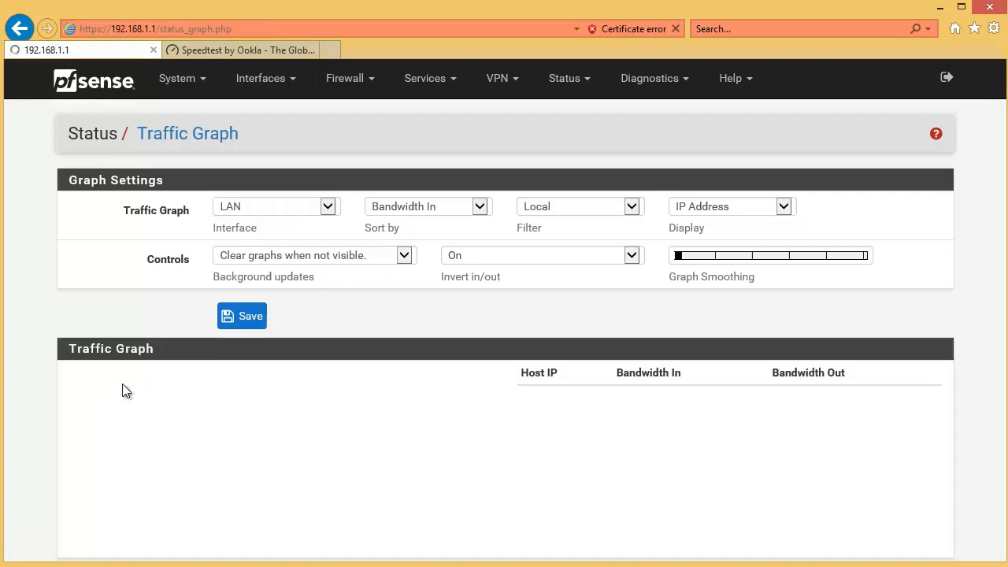
pyautogui.scroll(-1, 331, 403)
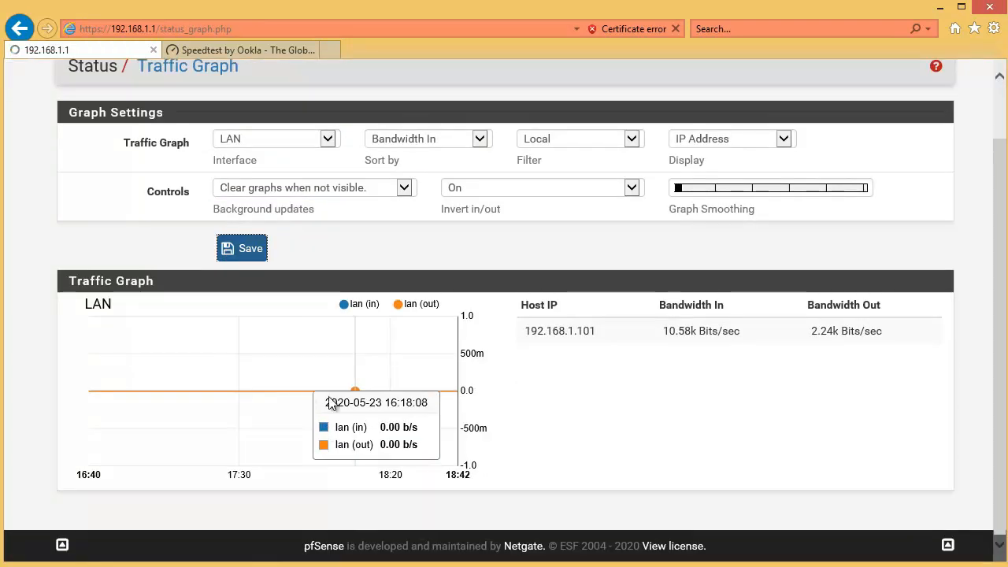
pyautogui.click(125, 298)
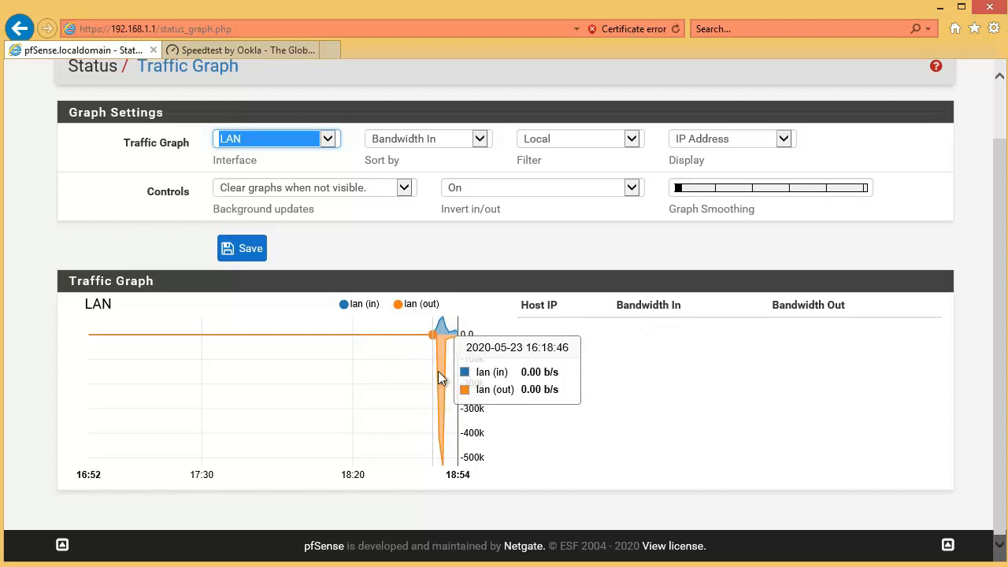
# Step: Switch to Speedtest and check the download and upload speeds of the finished test
pyautogui.click(229, 52)
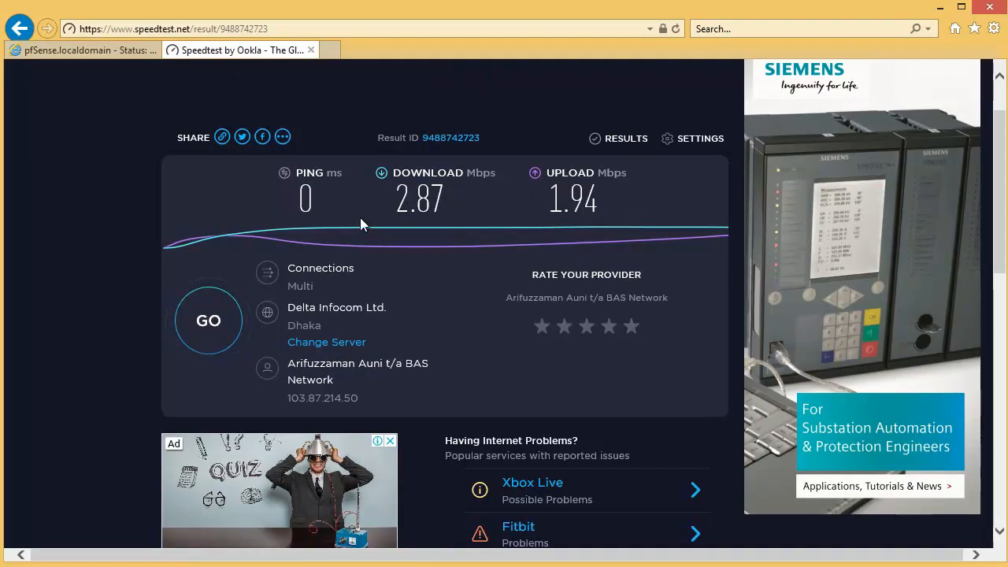
pyautogui.doubleClick(421, 206)
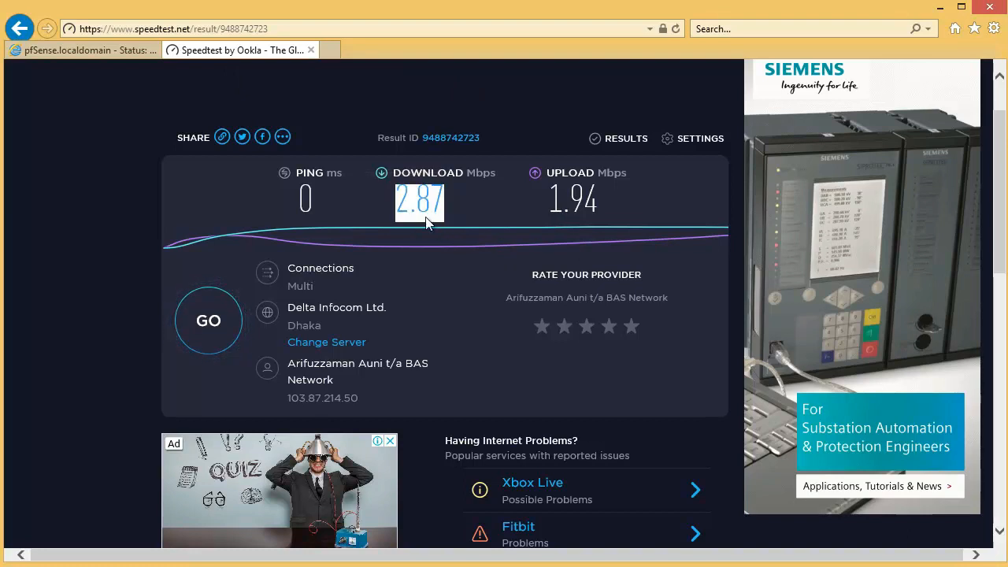
pyautogui.doubleClick(556, 207)
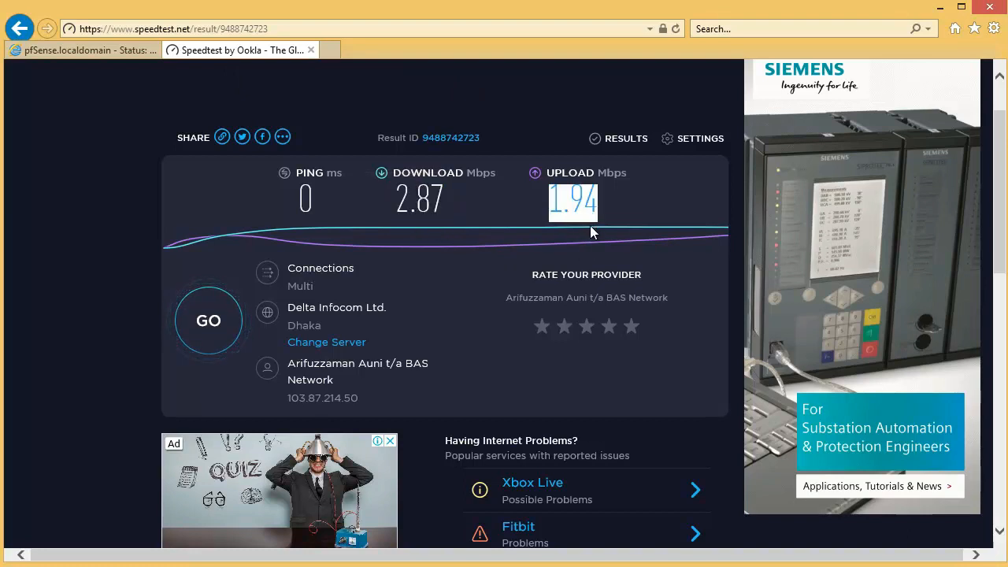
# Step: Run the speed test again and watch the live LAN bandwidth in the pfSense traffic graph
pyautogui.click(205, 343)
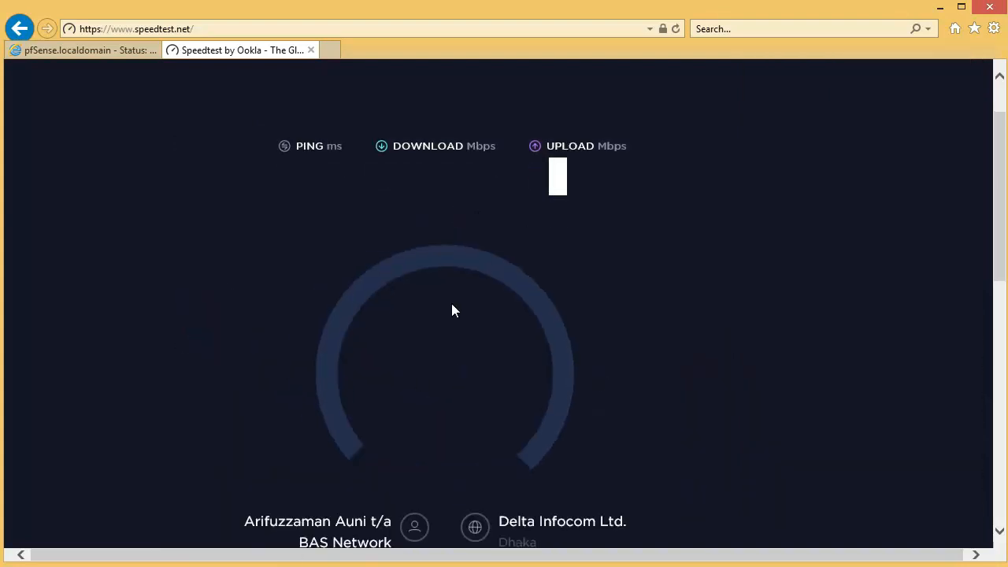
pyautogui.click(85, 49)
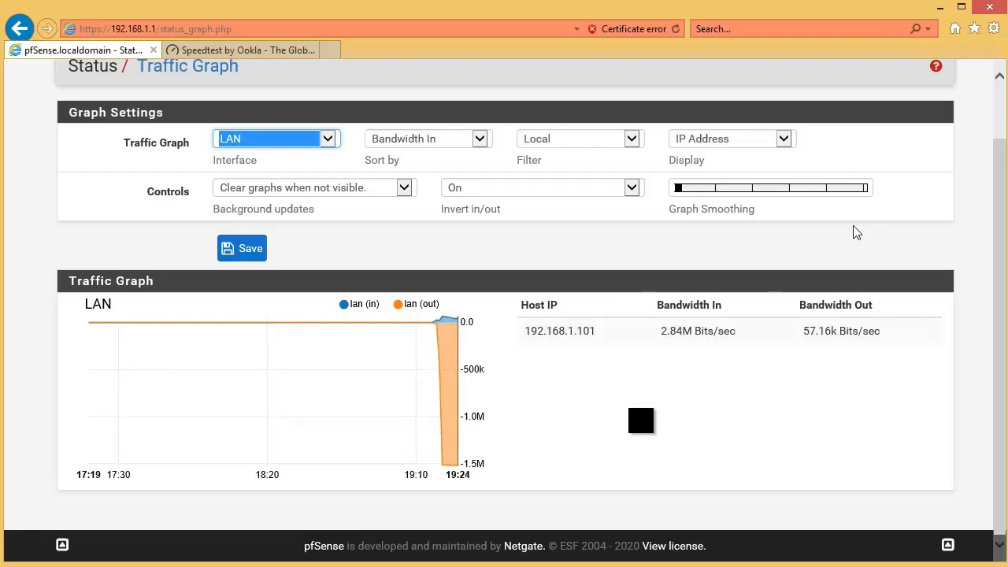
# Step: Open the firewall's IP aliases page and start a new host alias named XYZ
pyautogui.doubleClick(665, 330)
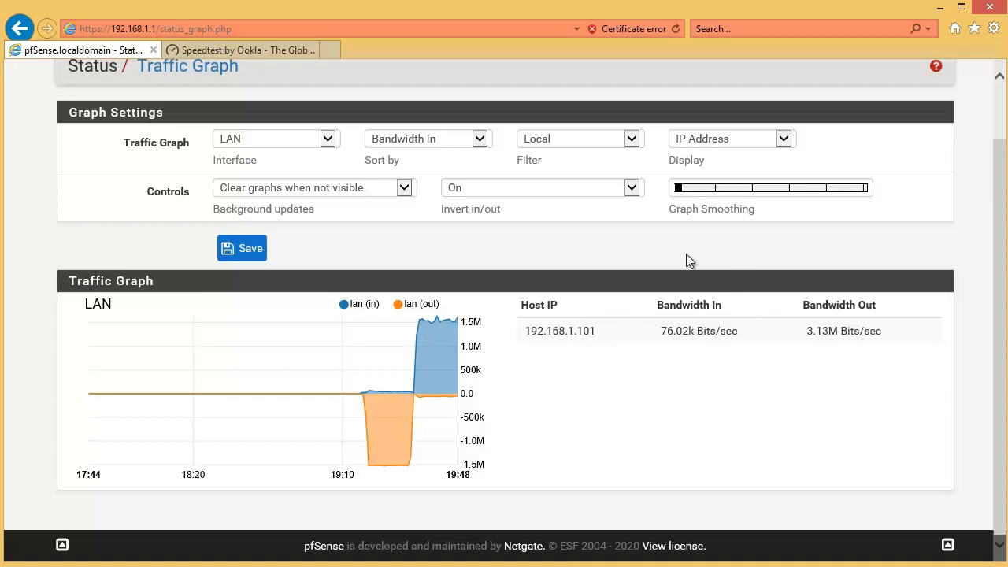
pyautogui.scroll(2, 437, 298)
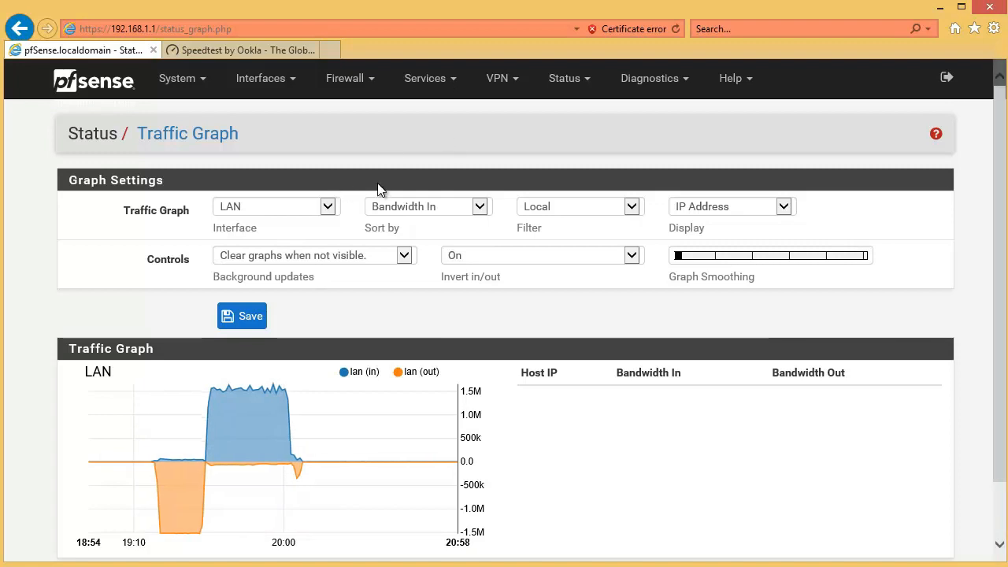
pyautogui.click(359, 87)
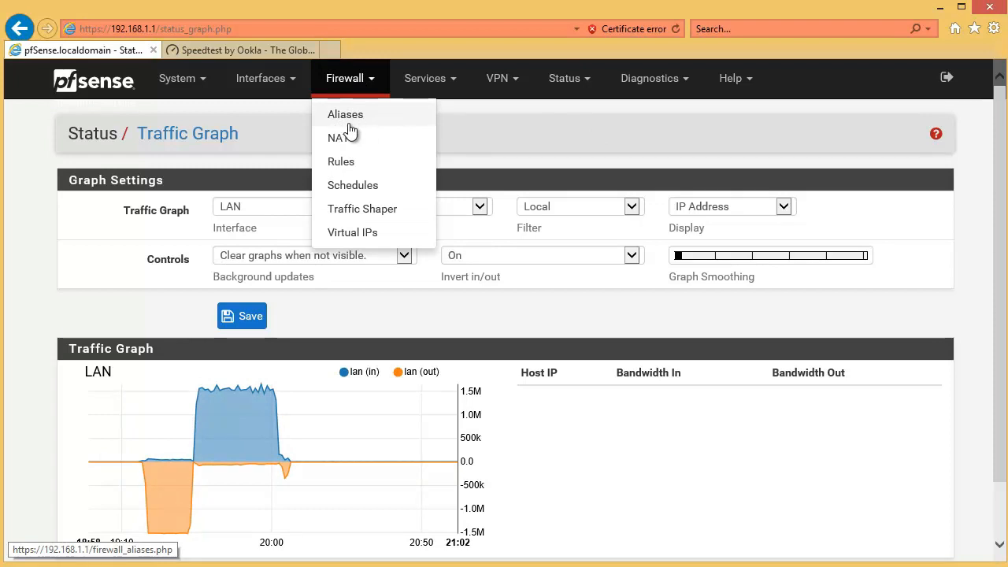
pyautogui.click(347, 118)
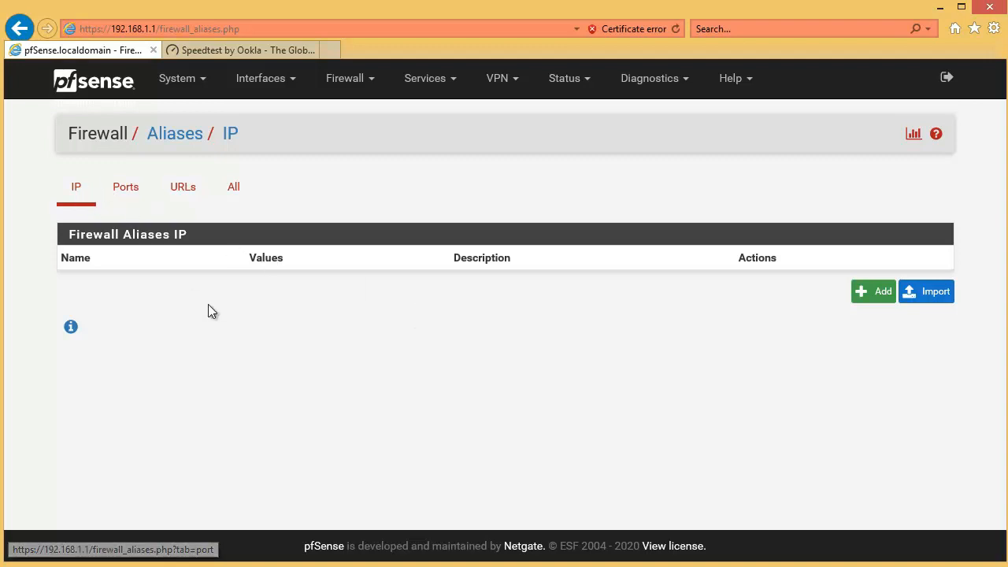
pyautogui.click(858, 300)
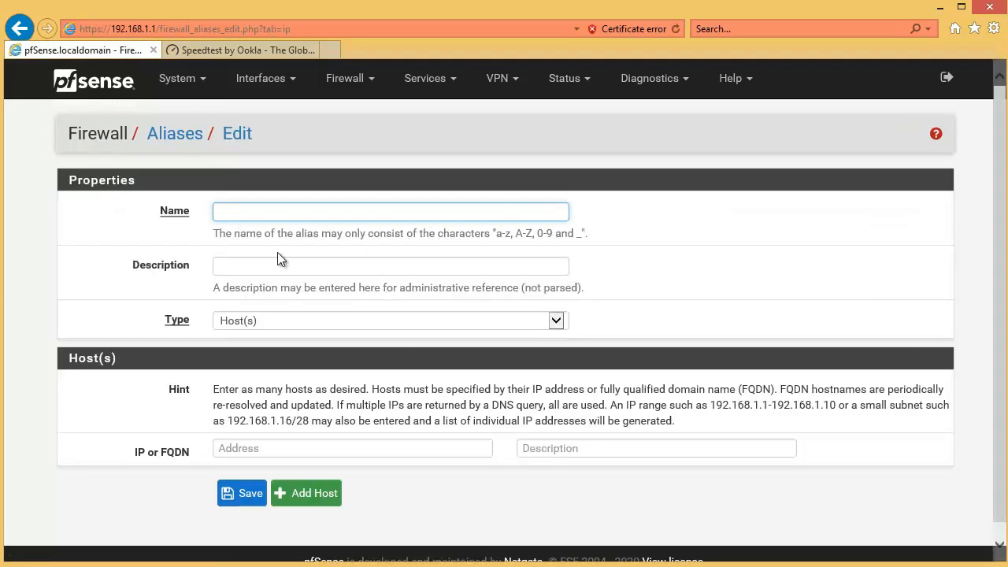
pyautogui.write('XYZ')
# Step: Add the host 192.168.1.100 with the description MD to the XYZ alias and save it
pyautogui.click(291, 449)
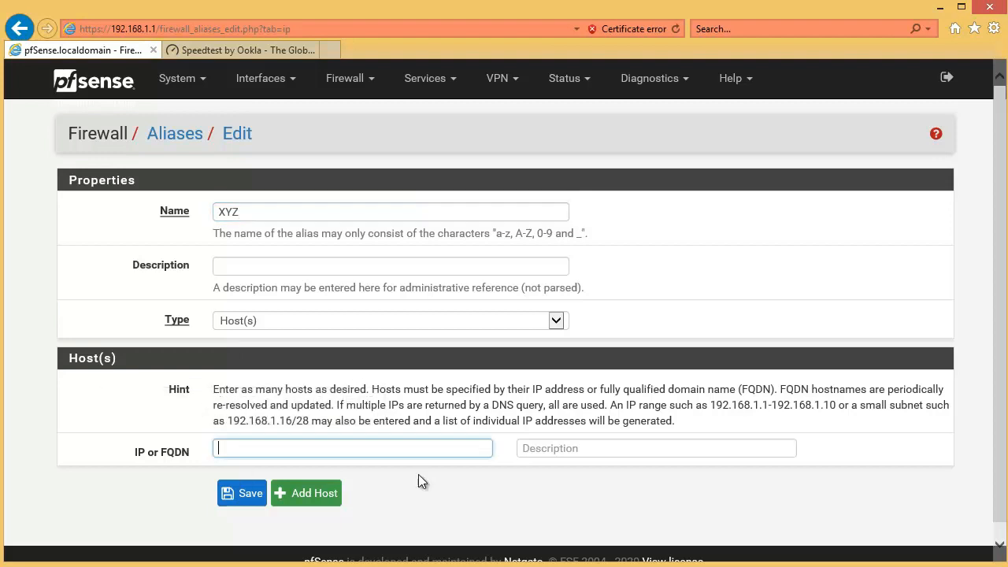
pyautogui.write('192.168.1.100')
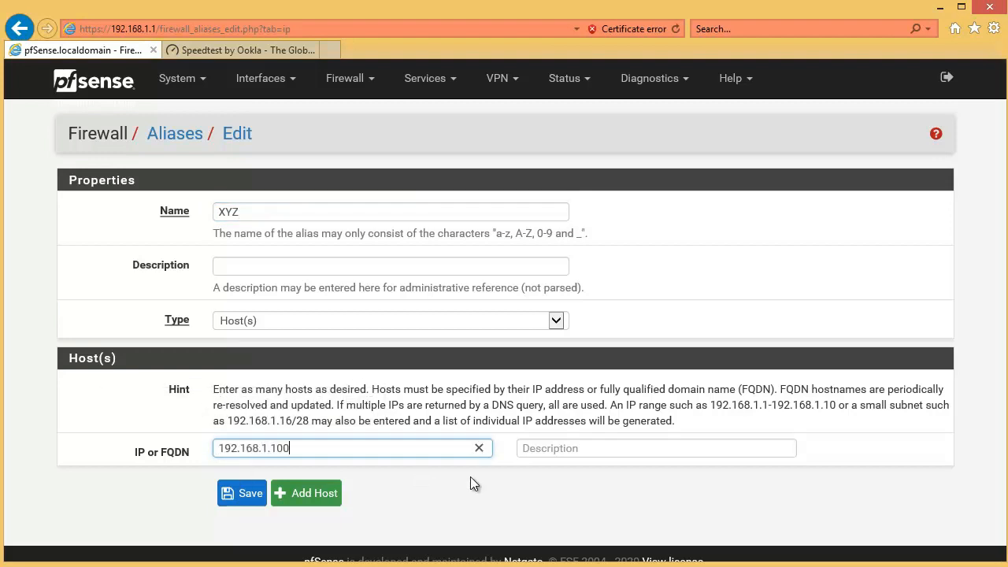
pyautogui.click(544, 452)
pyautogui.write('MD')
pyautogui.click(242, 493)
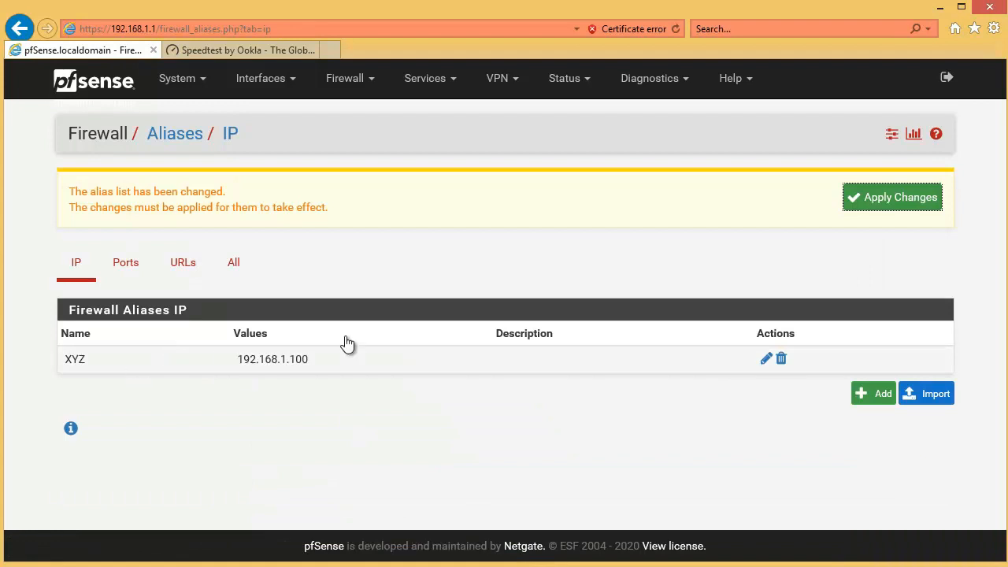
# Step: Edit the XYZ alias and add a second host, 192.168.1.101, with the description CEO
pyautogui.click(765, 358)
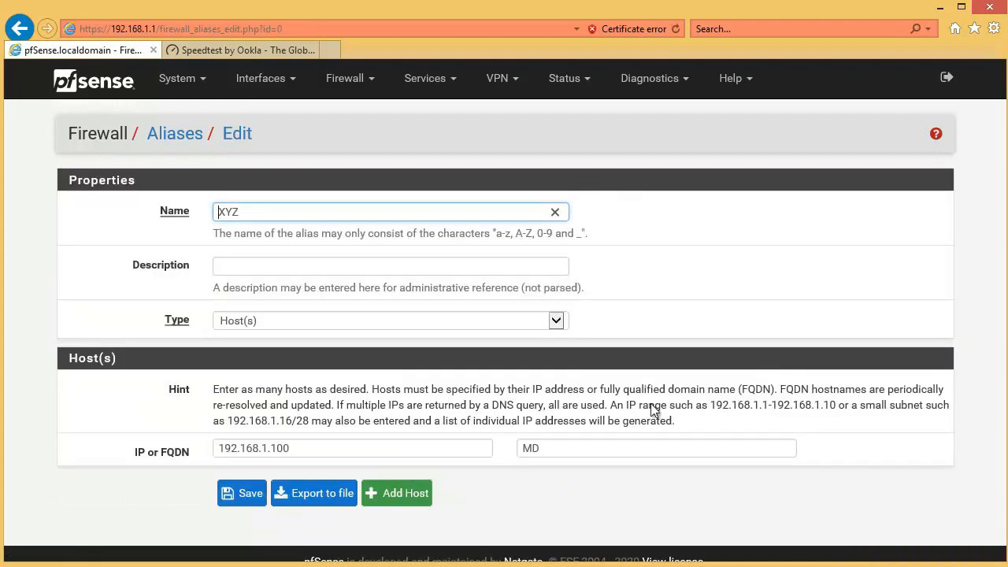
pyautogui.click(416, 510)
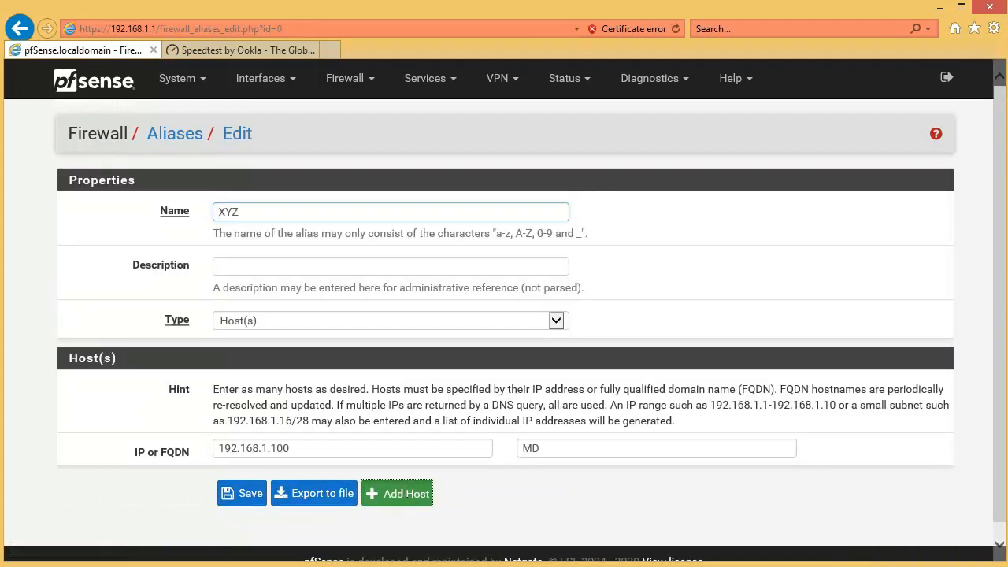
pyautogui.click(307, 483)
pyautogui.write('192.168.1.1')
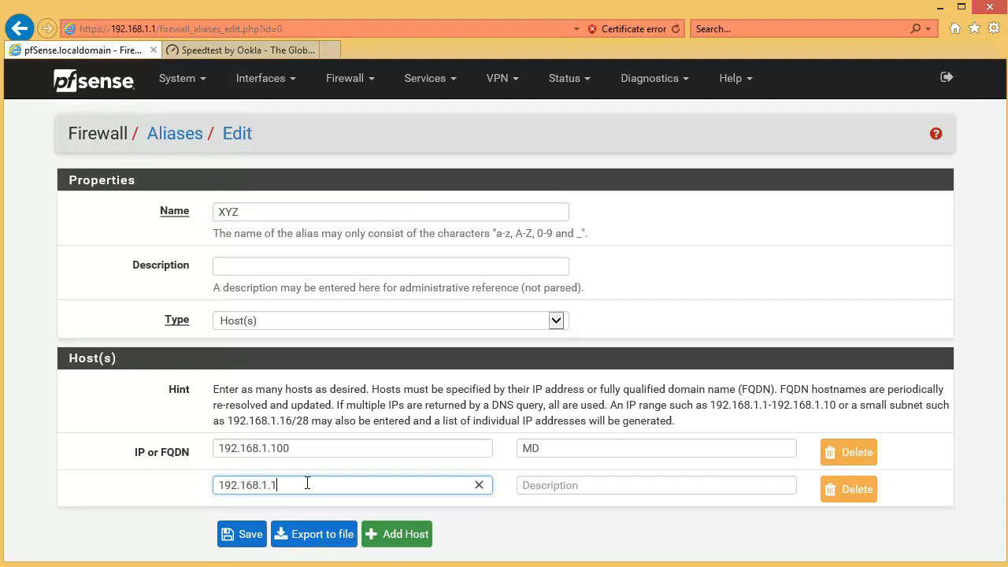
pyautogui.write('01')
pyautogui.click(526, 485)
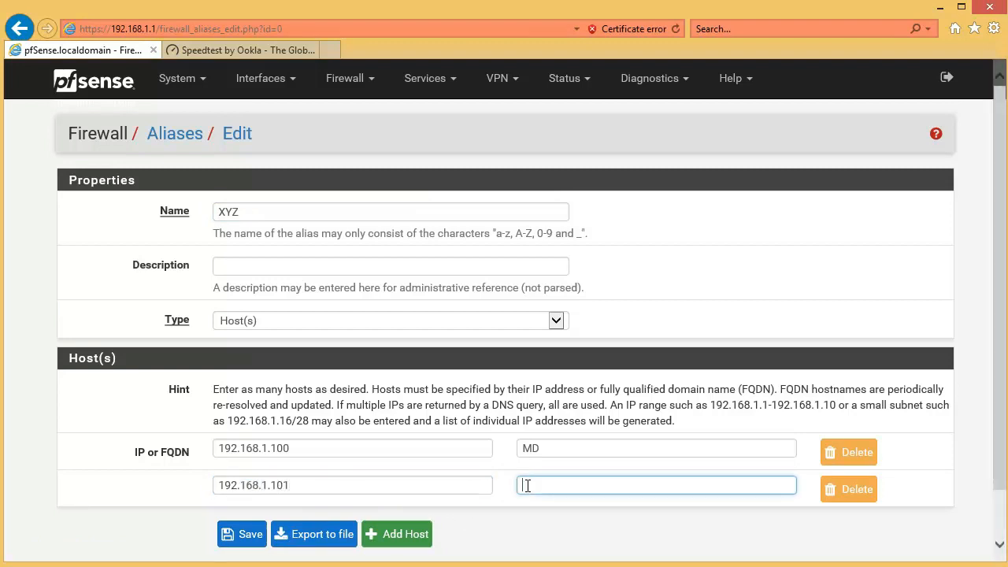
pyautogui.write('CEO')
# Step: Add a third host row to the XYZ alias and begin its address with 192.168.1
pyautogui.scroll(-1, 403, 484)
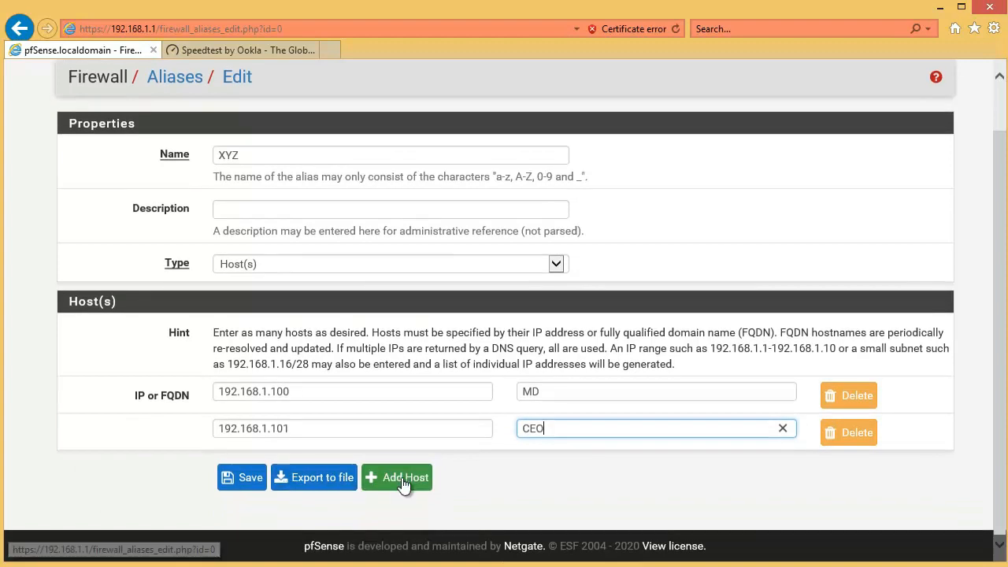
pyautogui.click(403, 478)
pyautogui.click(253, 470)
pyautogui.write('192.168.1.')
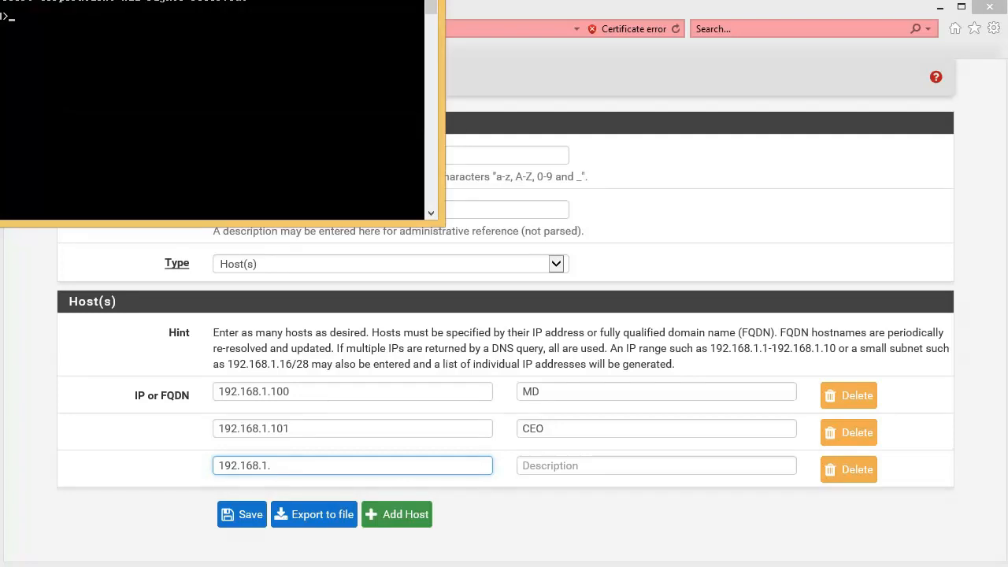
# Step: Run ipconfig in Command Prompt to check this computer's IPv4 address and minimize the window
pyautogui.moveTo(32, 0); pyautogui.dragTo(367, 145)
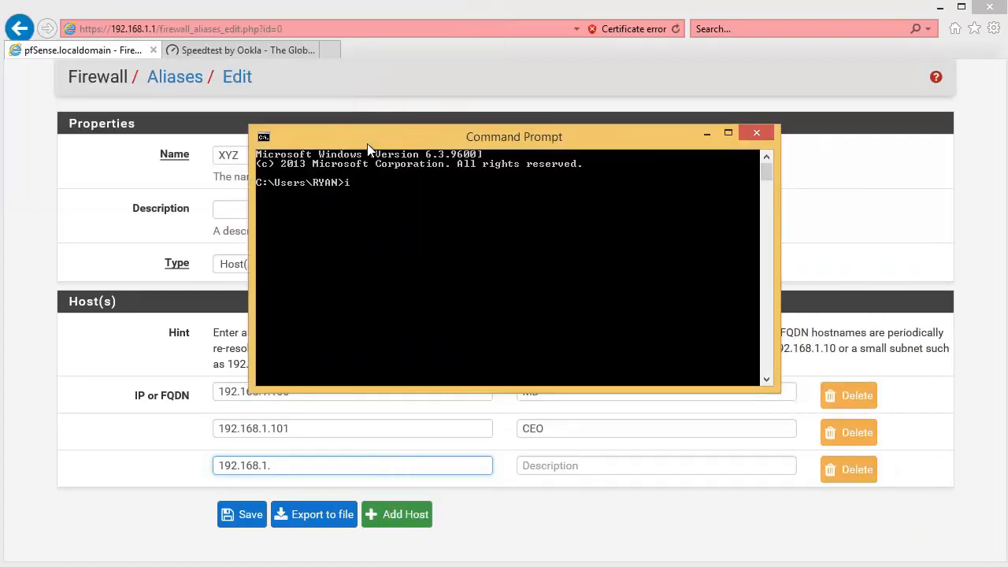
pyautogui.write('fig')
pyautogui.press('Return')
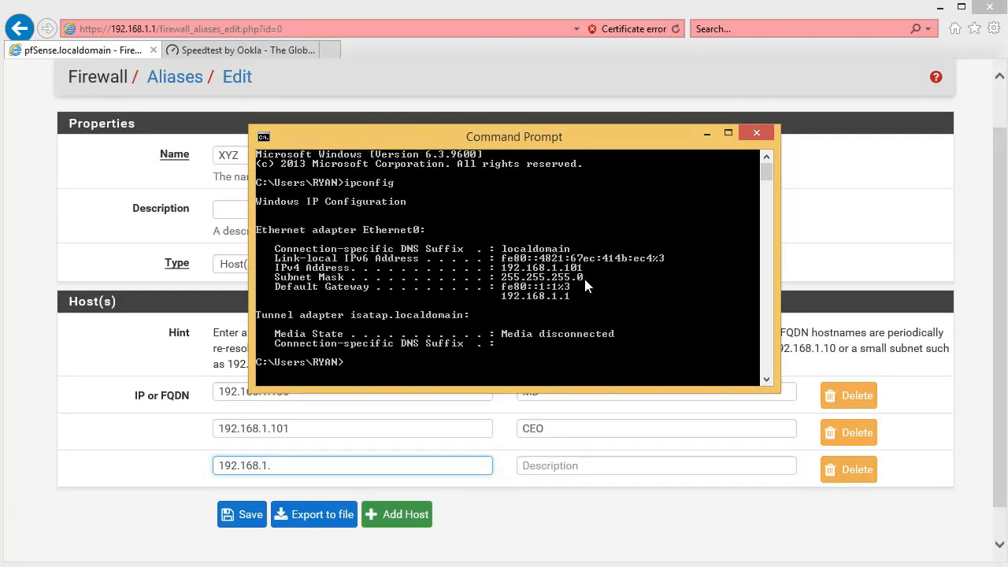
pyautogui.click(707, 134)
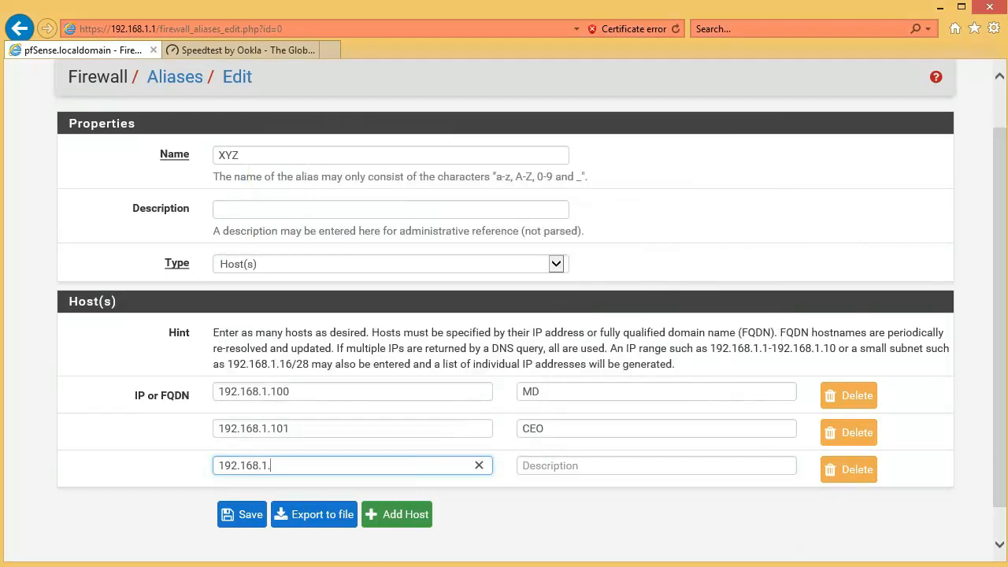
# Step: Complete the third host as 192.168.1.102 with the description GM, then save and apply the XYZ alias changes
pyautogui.doubleClick(559, 435)
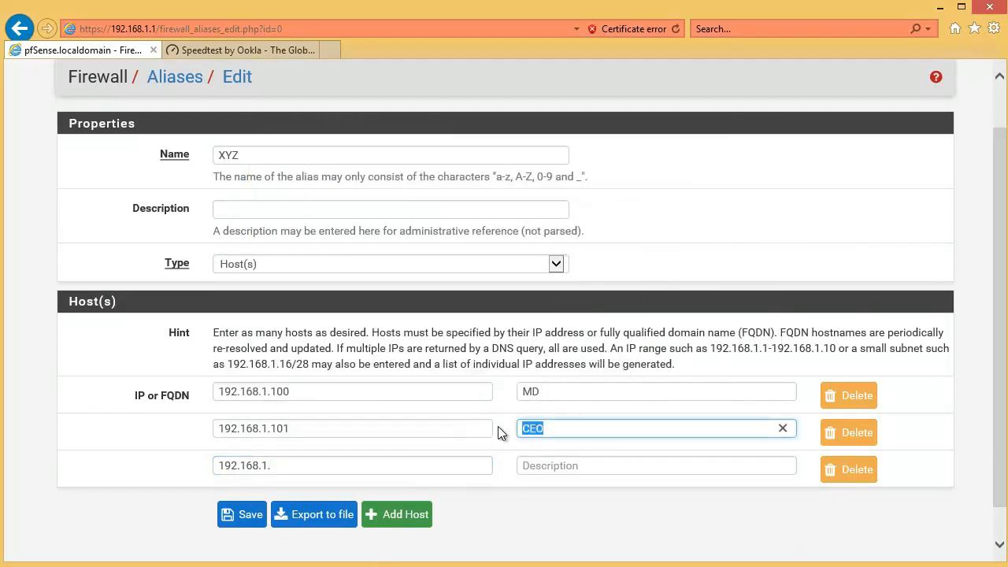
pyautogui.click(292, 465)
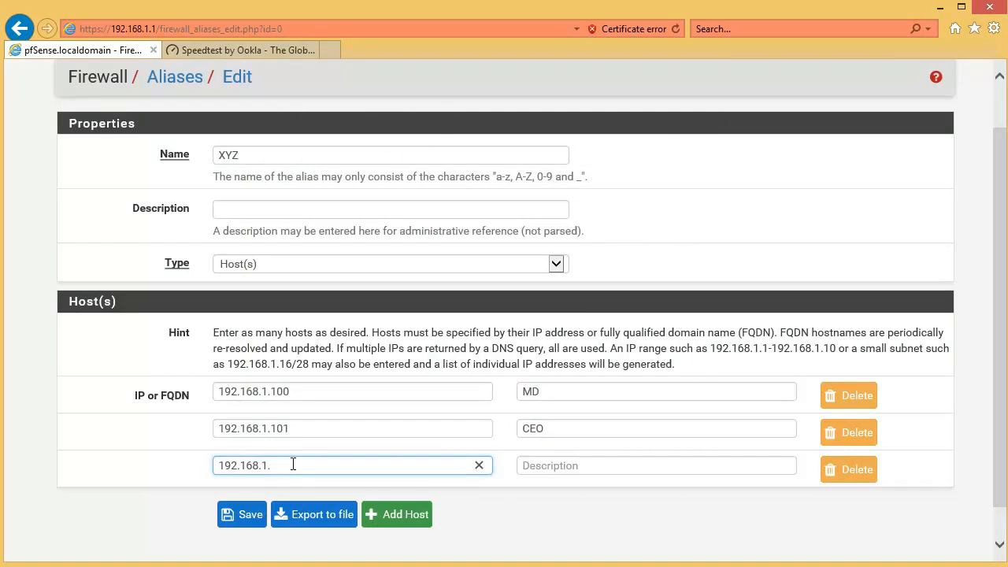
pyautogui.click(574, 472)
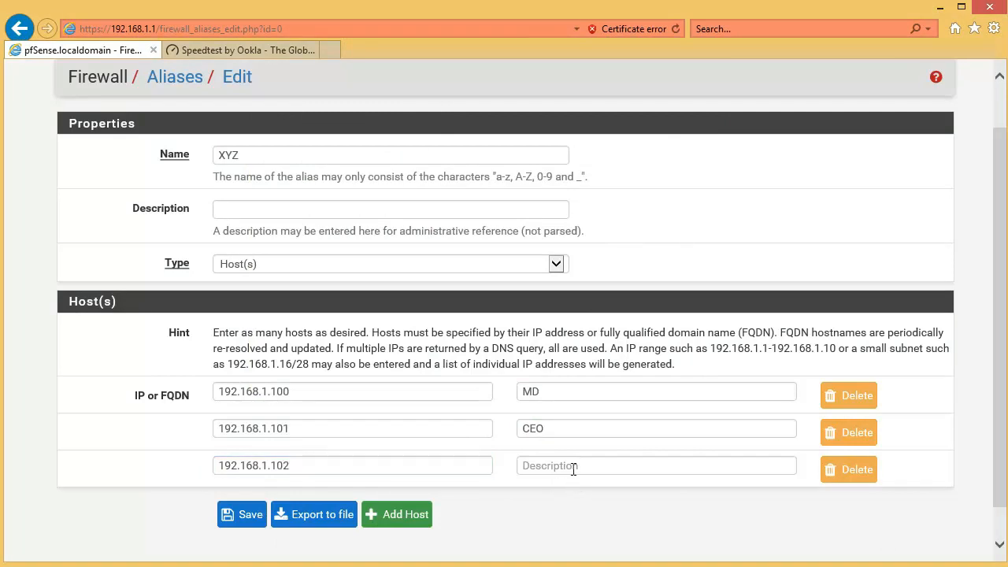
pyautogui.write('GM')
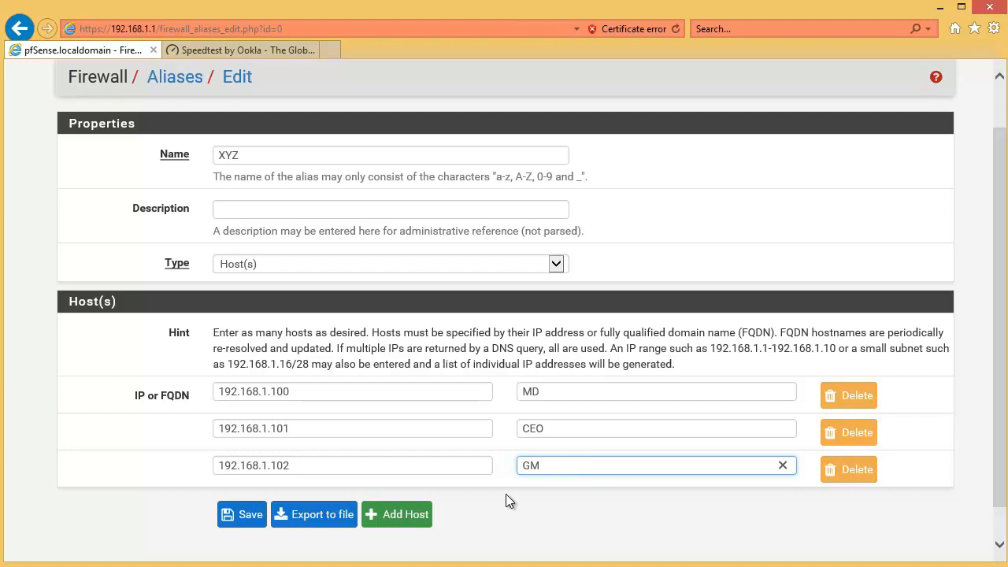
pyautogui.click(241, 514)
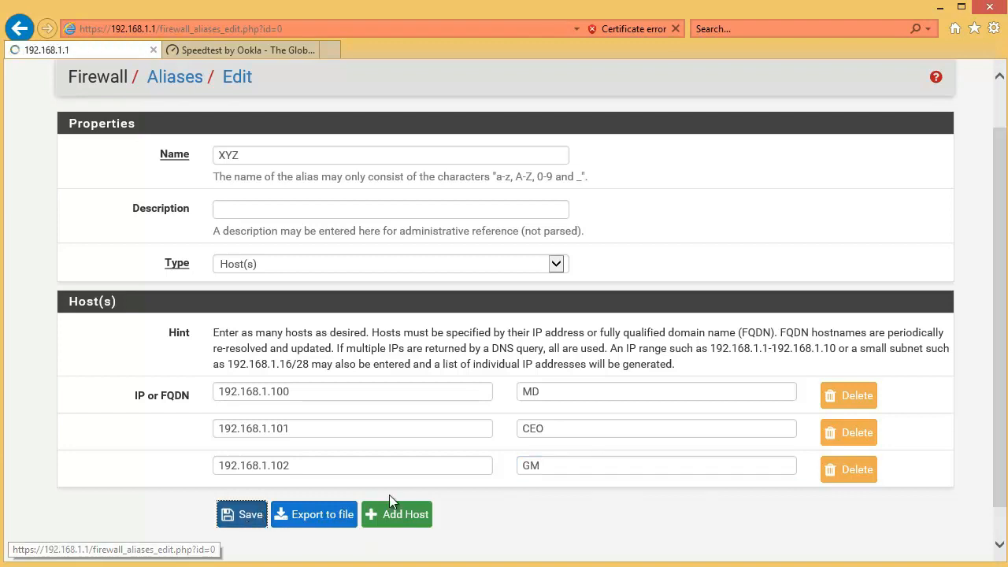
pyautogui.click(894, 203)
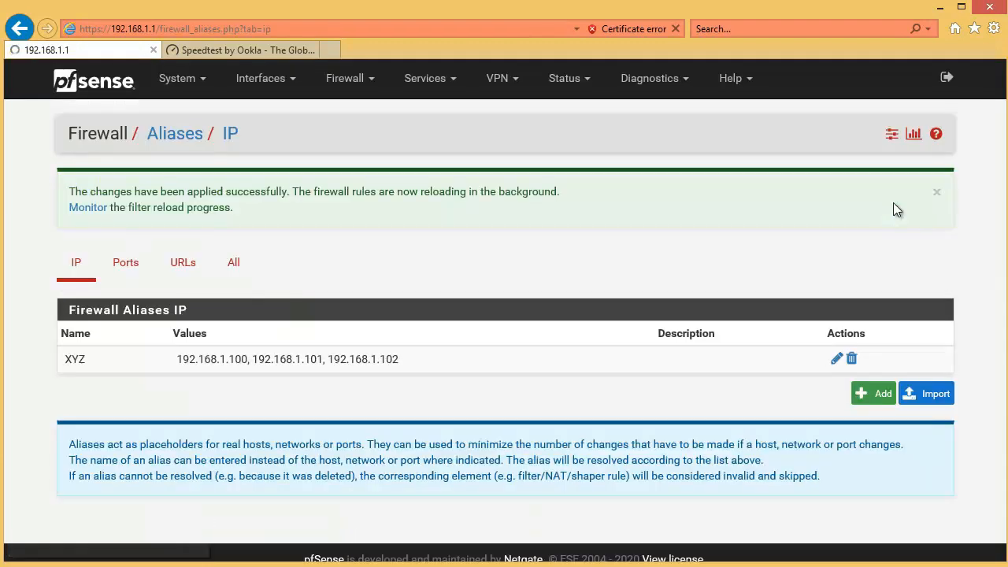
# Step: Create a second alias named ABC with the host 192.168.1.10 and the description A
pyautogui.click(875, 395)
pyautogui.click(254, 218)
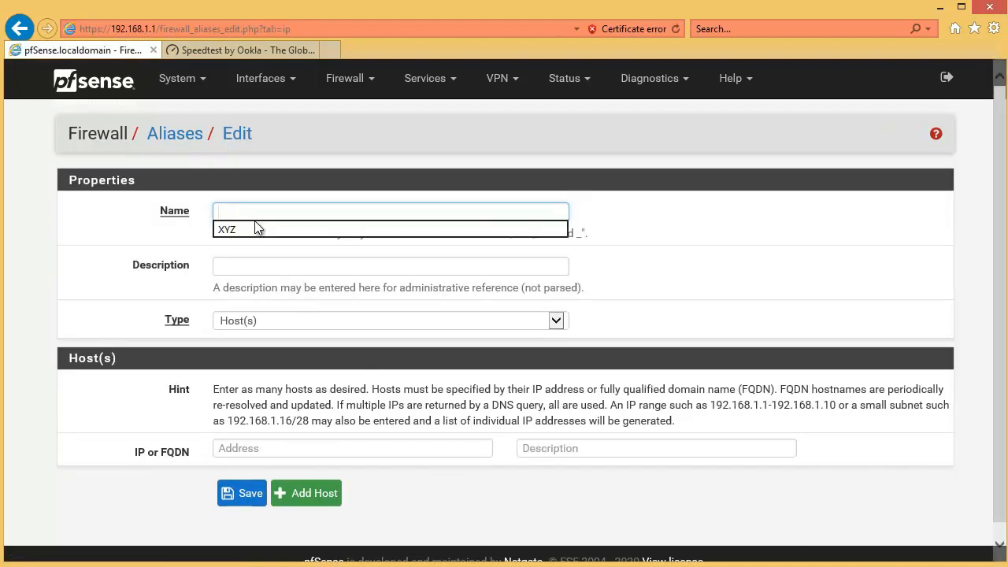
pyautogui.write('ABC')
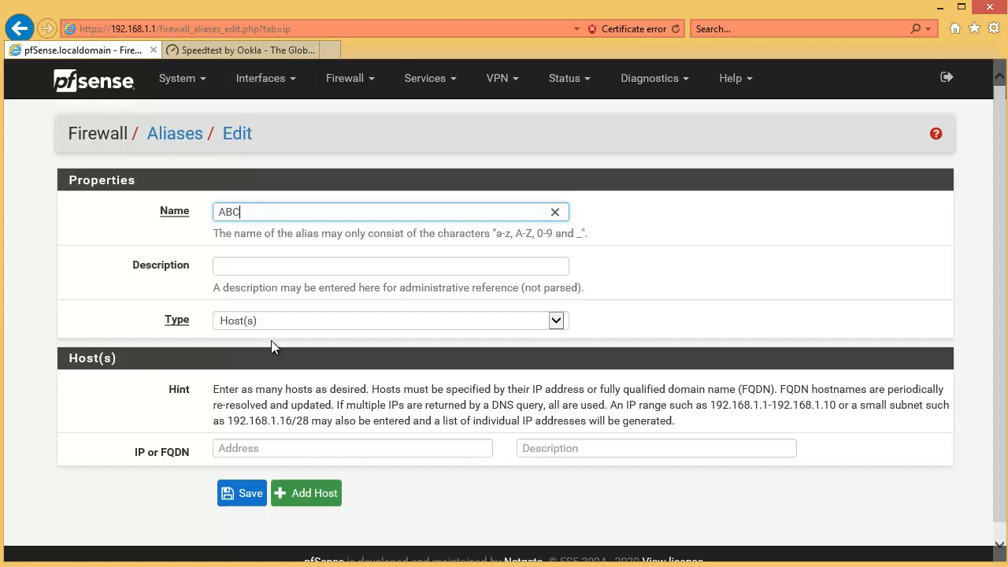
pyautogui.click(292, 450)
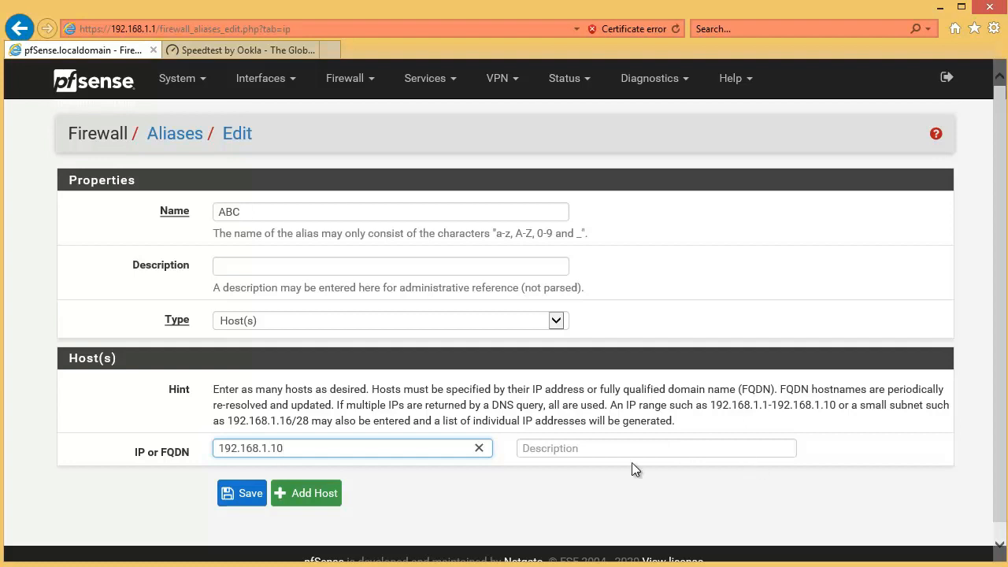
pyautogui.click(613, 450)
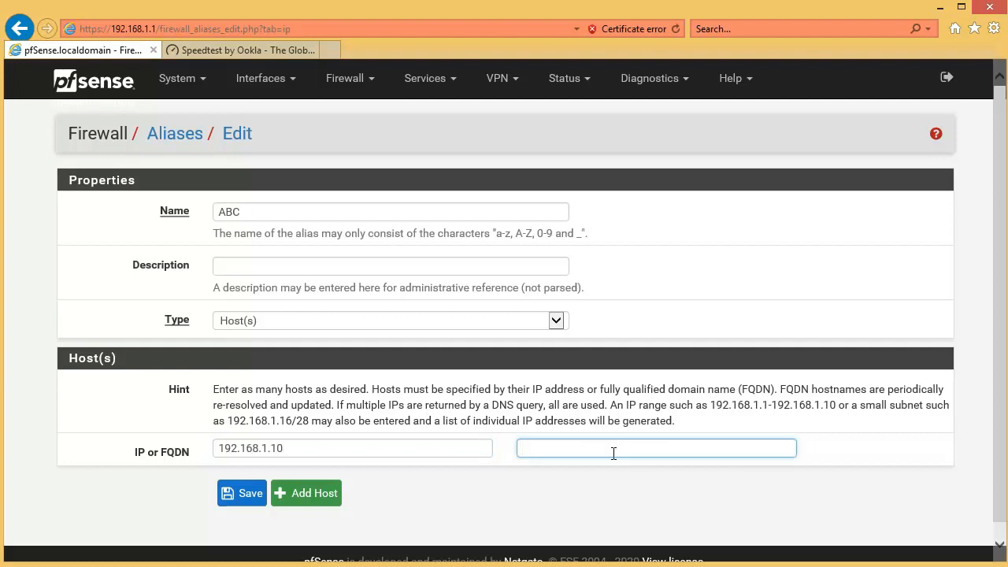
# Step: Add the host 192.168.1.11 with the description B to the ABC alias, then save and apply the changes
pyautogui.click(310, 493)
pyautogui.click(302, 492)
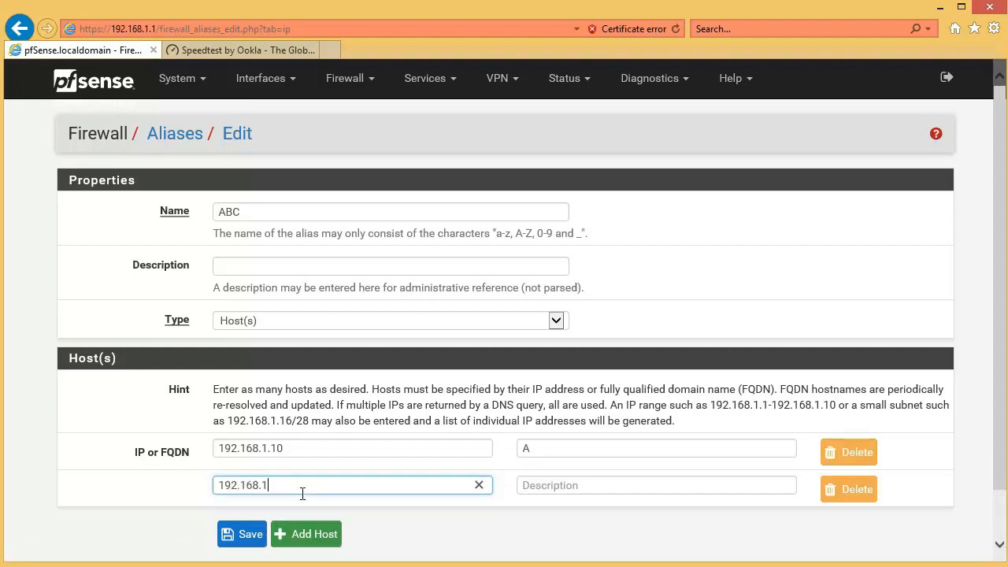
pyautogui.write('192.168.1.11')
pyautogui.click(533, 485)
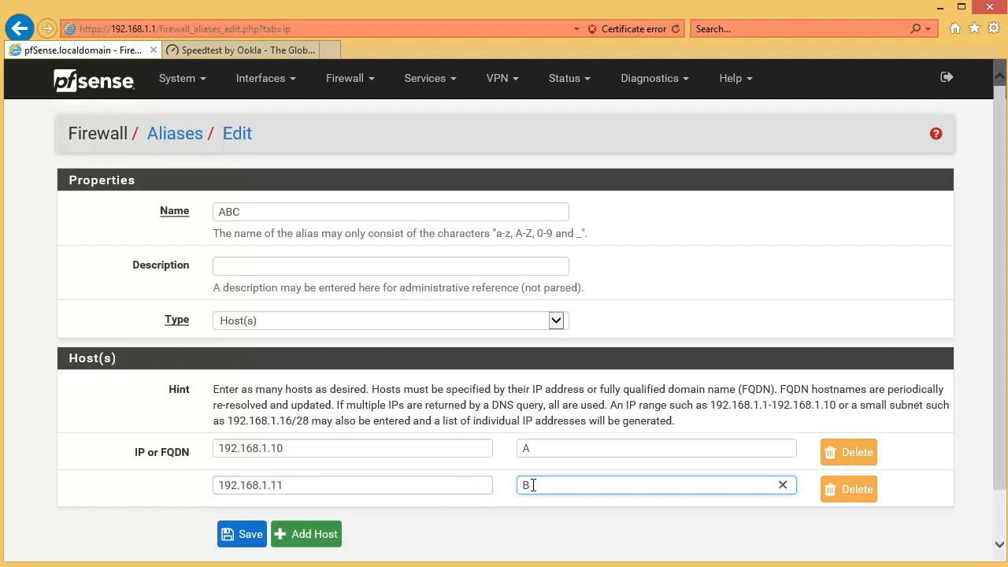
pyautogui.click(256, 540)
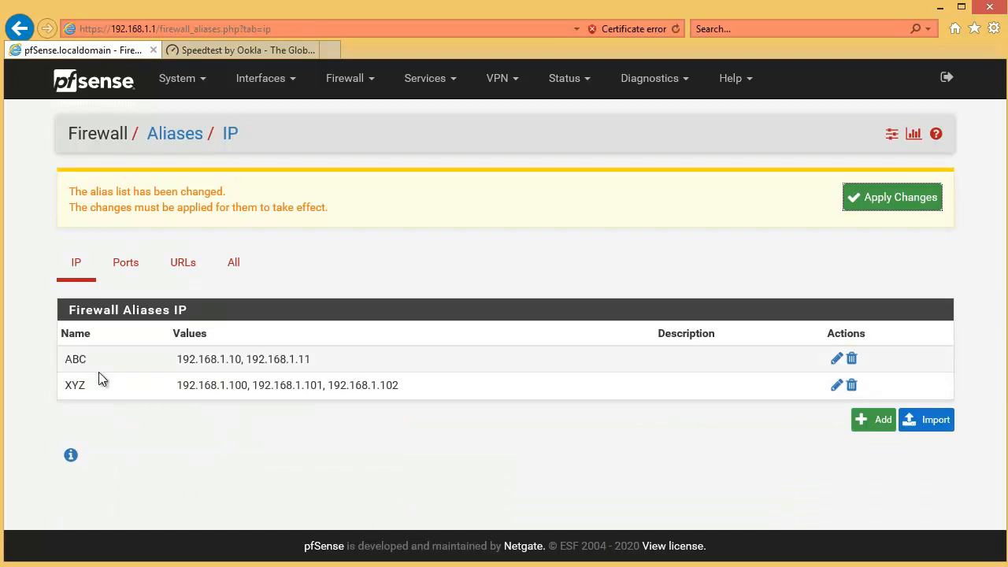
pyautogui.click(862, 198)
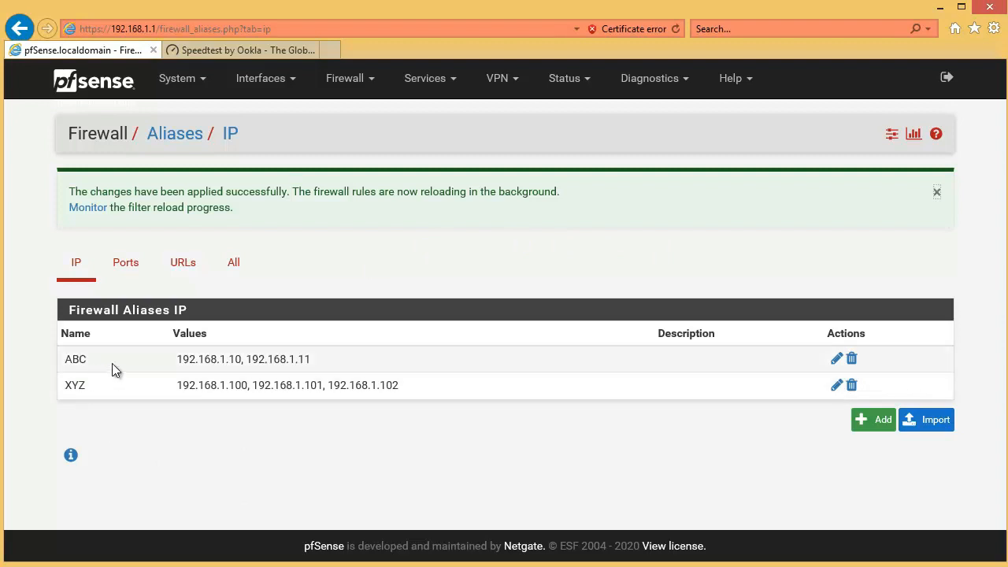
# Step: Review the host addresses of the XYZ alias and open the firewall's Traffic Shaper page
pyautogui.moveTo(101, 392); pyautogui.dragTo(76, 391)
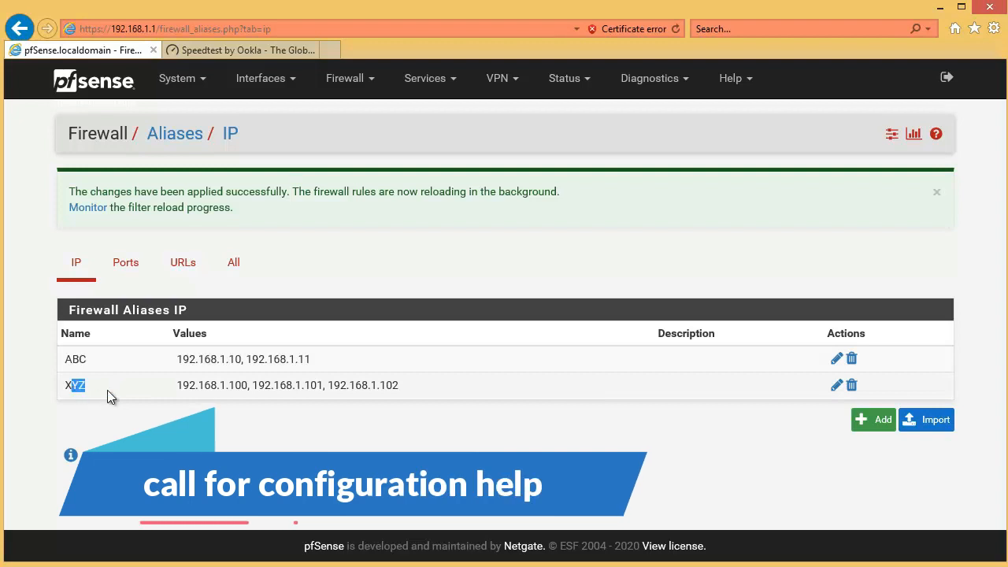
pyautogui.moveTo(176, 389); pyautogui.dragTo(407, 388)
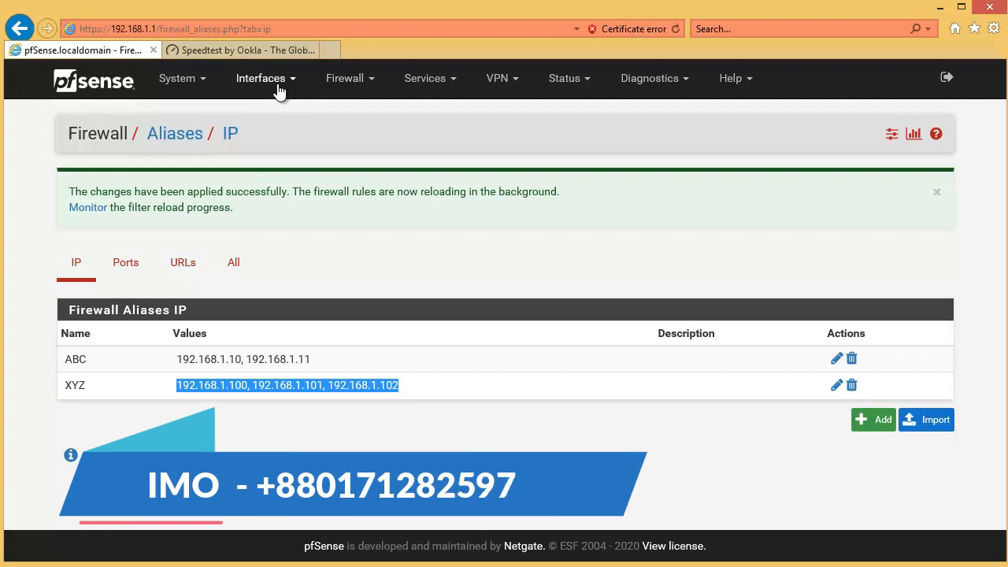
pyautogui.click(344, 90)
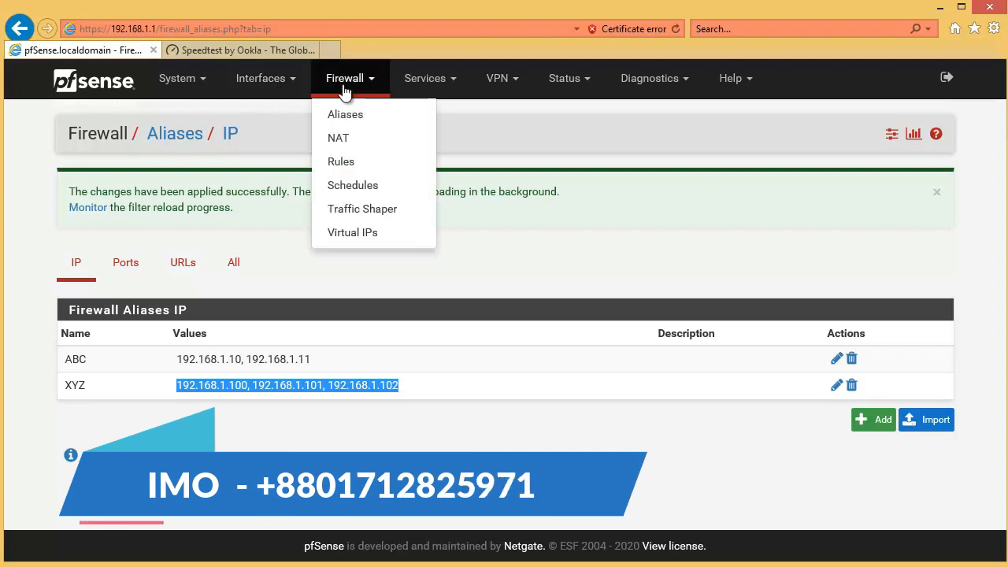
pyautogui.click(351, 209)
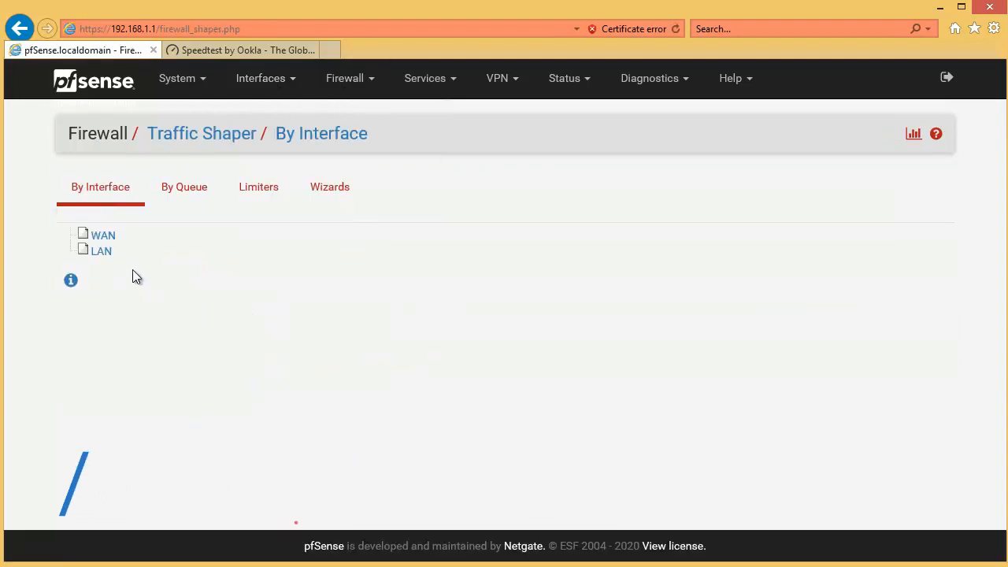
# Step: Start a new limiter in the Traffic Shaper and name it IN-5M
pyautogui.click(273, 194)
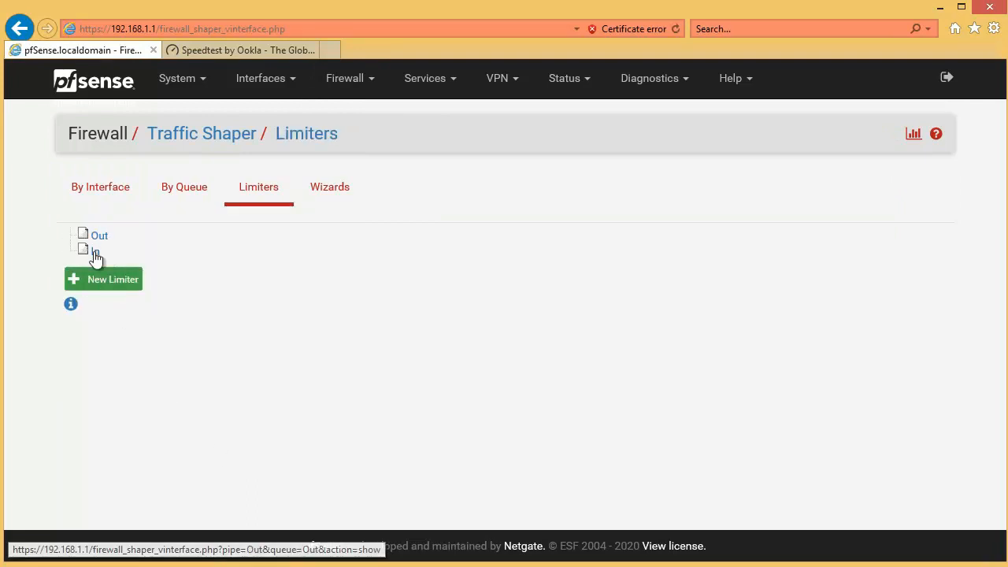
pyautogui.click(102, 288)
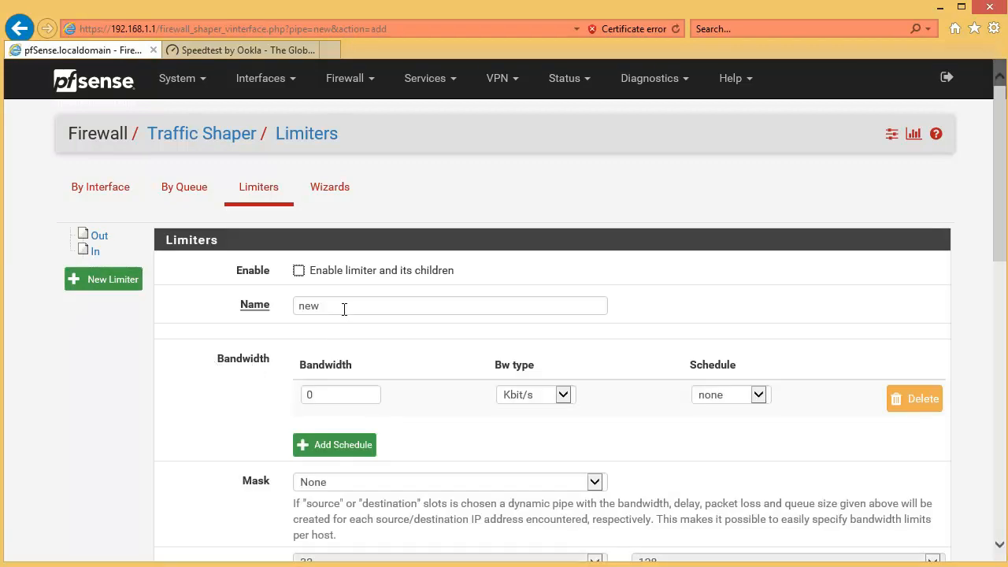
pyautogui.doubleClick(344, 308)
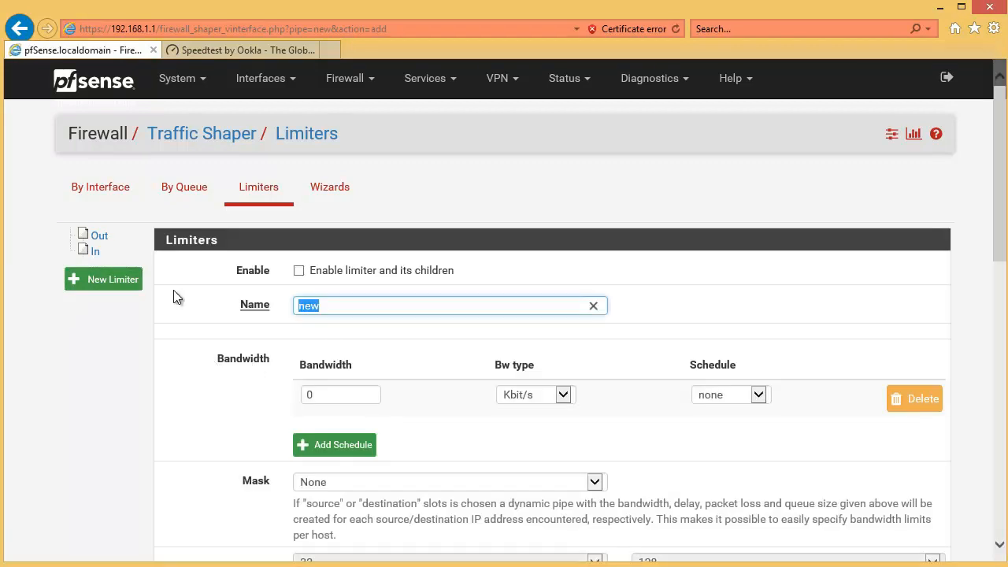
pyautogui.write('IN-')
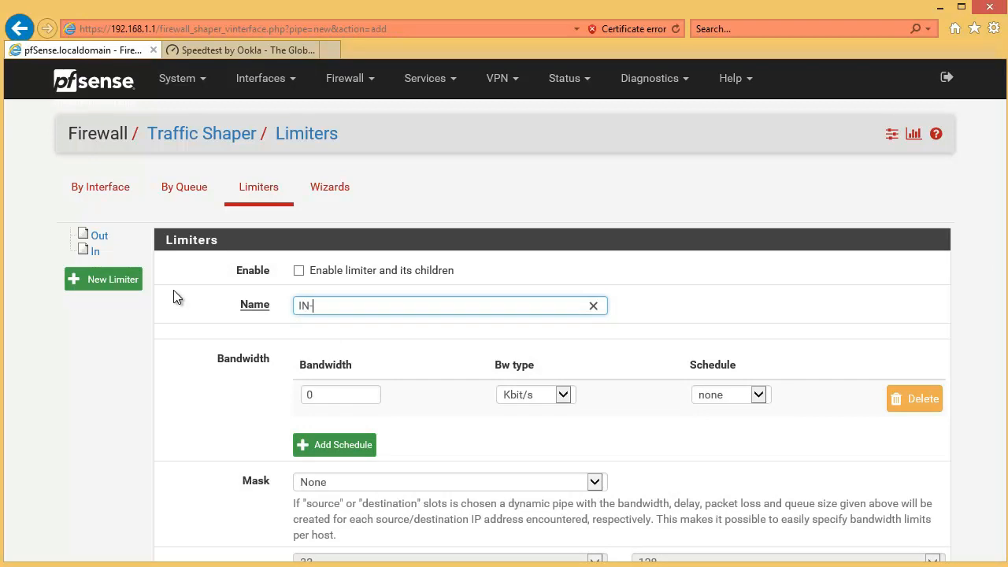
pyautogui.write('5M')
pyautogui.press('Tab')
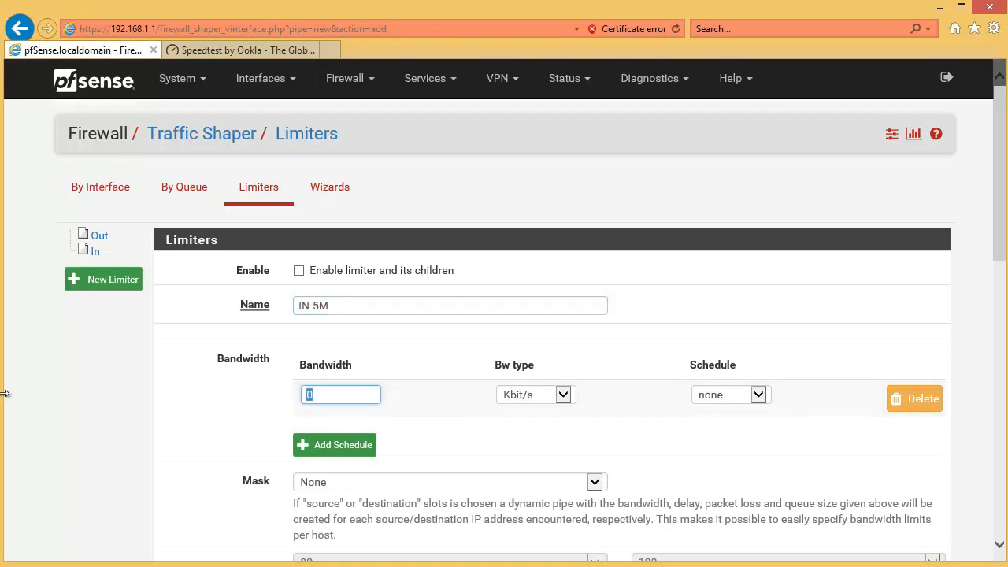
pyautogui.write('5')
# Step: Set the IN-5M limiter's bandwidth to 5 Mbit/s, enable it, and save it
pyautogui.click(528, 395)
pyautogui.click(521, 407)
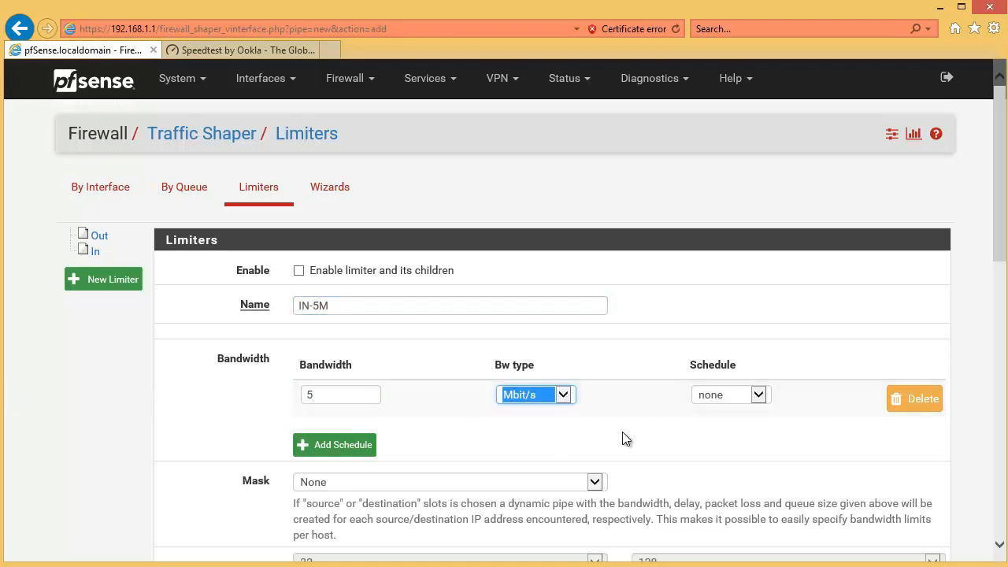
pyautogui.click(299, 270)
pyautogui.scroll(-8, 373, 438)
pyautogui.scroll(-2, 413, 517)
pyautogui.click(322, 470)
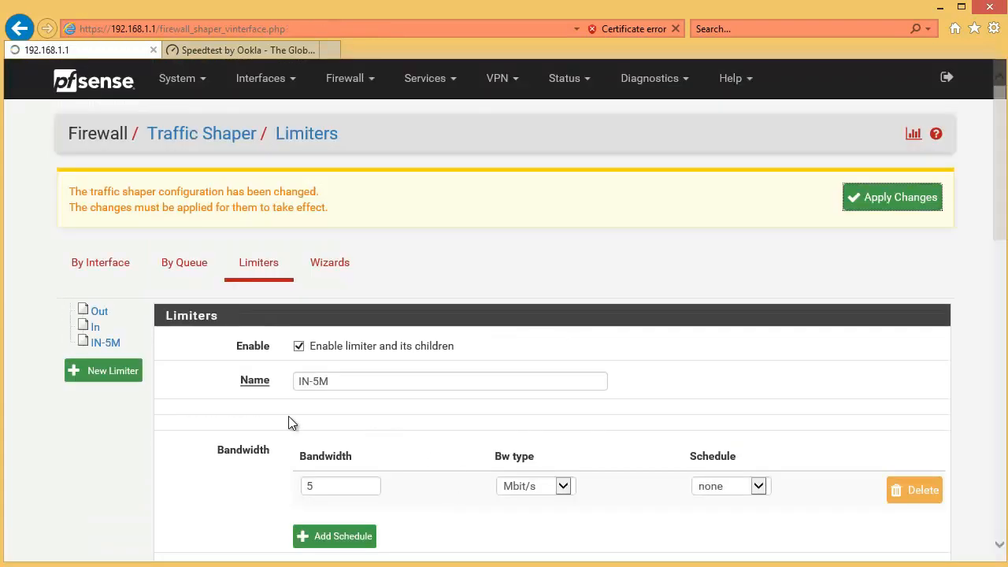
# Step: Create a second enabled limiter named OUT-5M with a bandwidth of 5 Mbit/s, then save it and apply the limiter changes
pyautogui.click(114, 373)
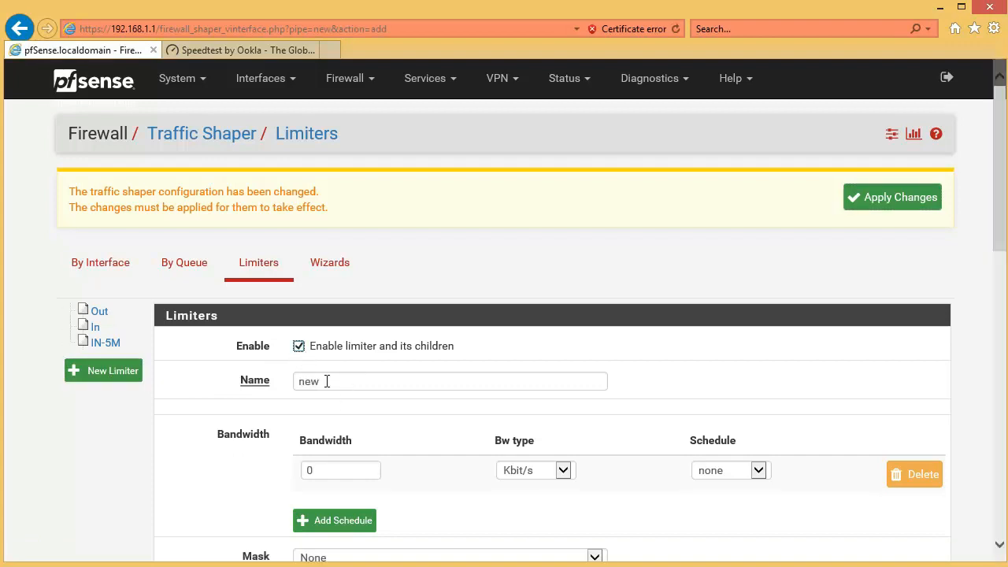
pyautogui.press('Tab')
pyautogui.write('OU')
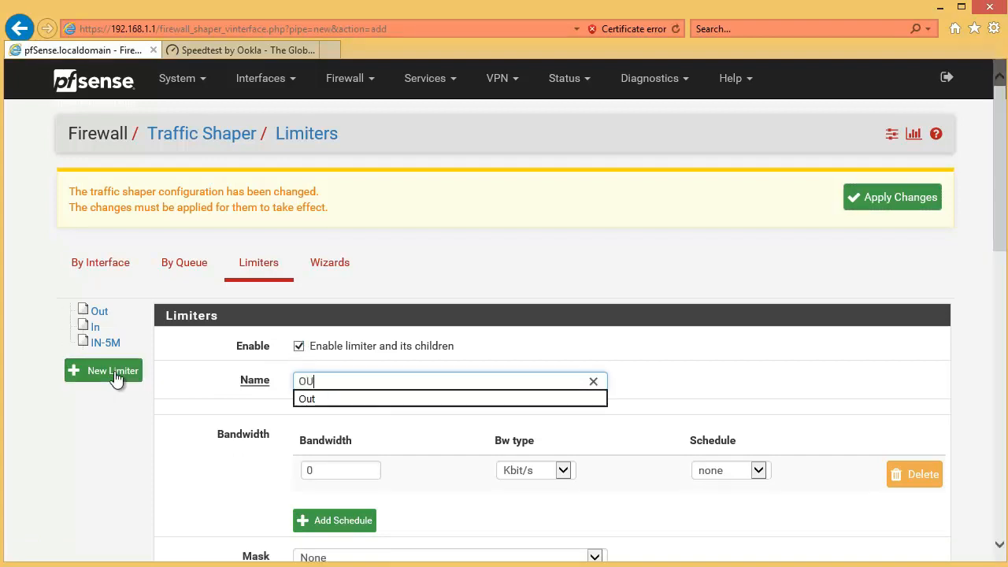
pyautogui.write('T-5M')
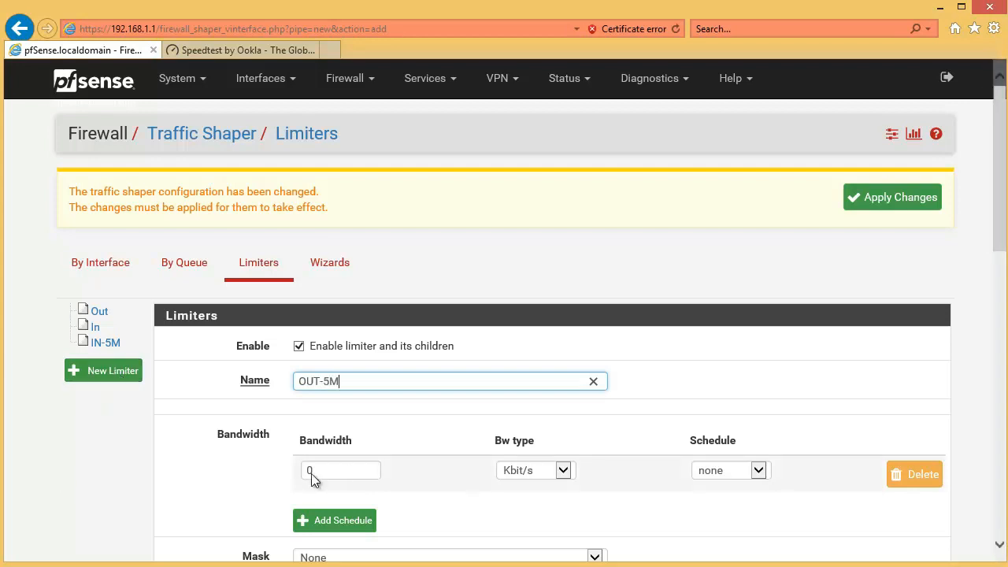
pyautogui.press('Tab')
pyautogui.click(541, 467)
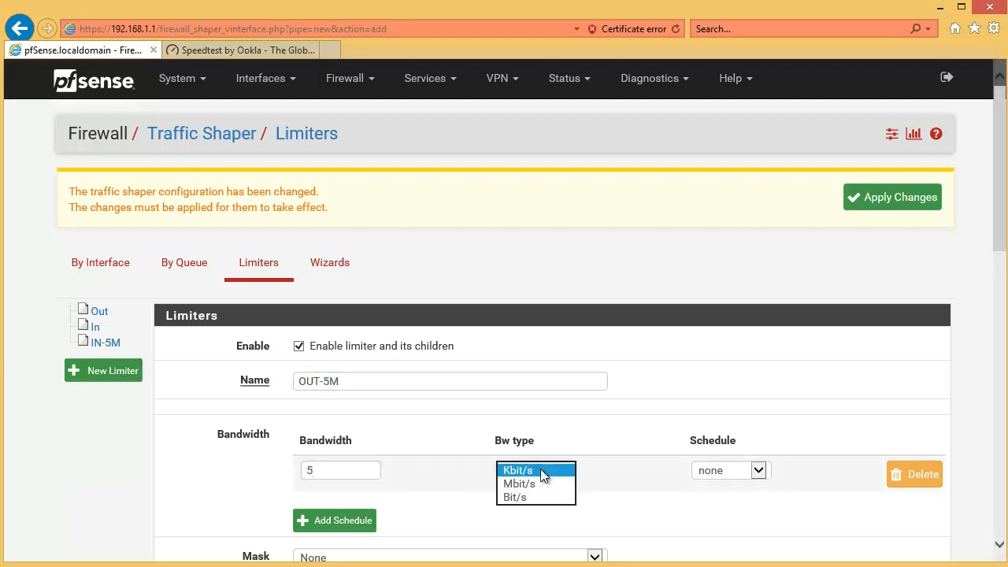
pyautogui.click(538, 483)
pyautogui.scroll(-15, 507, 491)
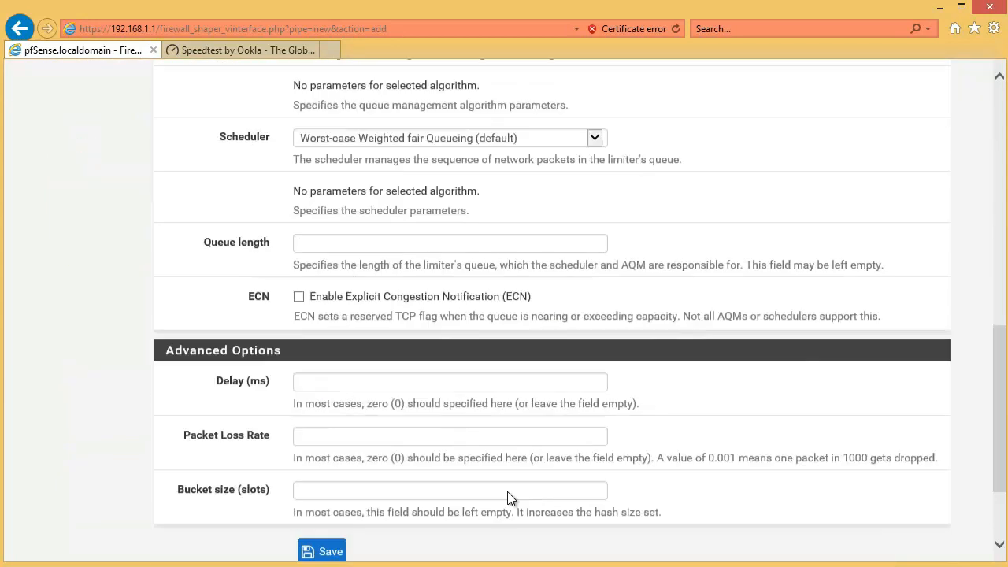
pyautogui.click(324, 471)
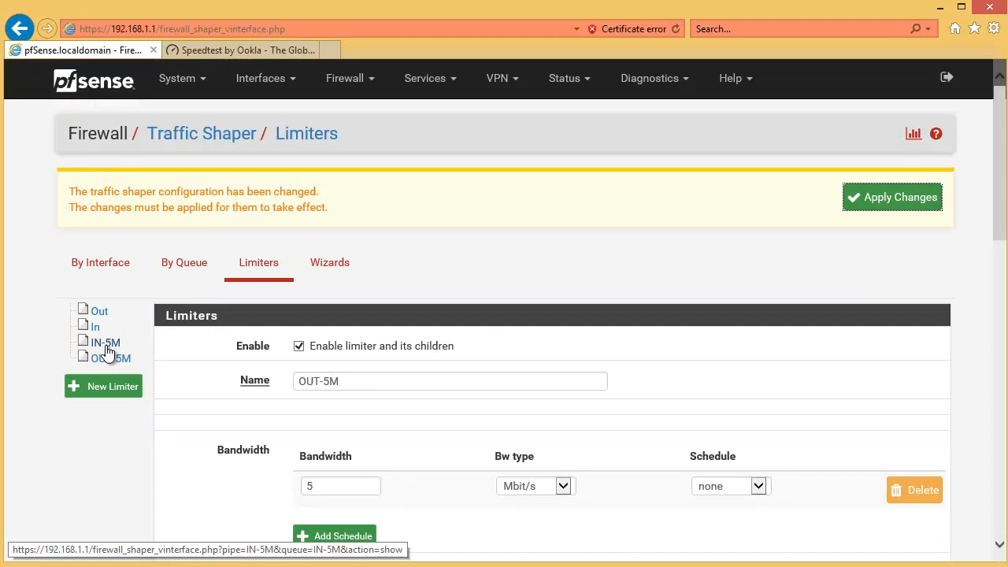
pyautogui.click(106, 344)
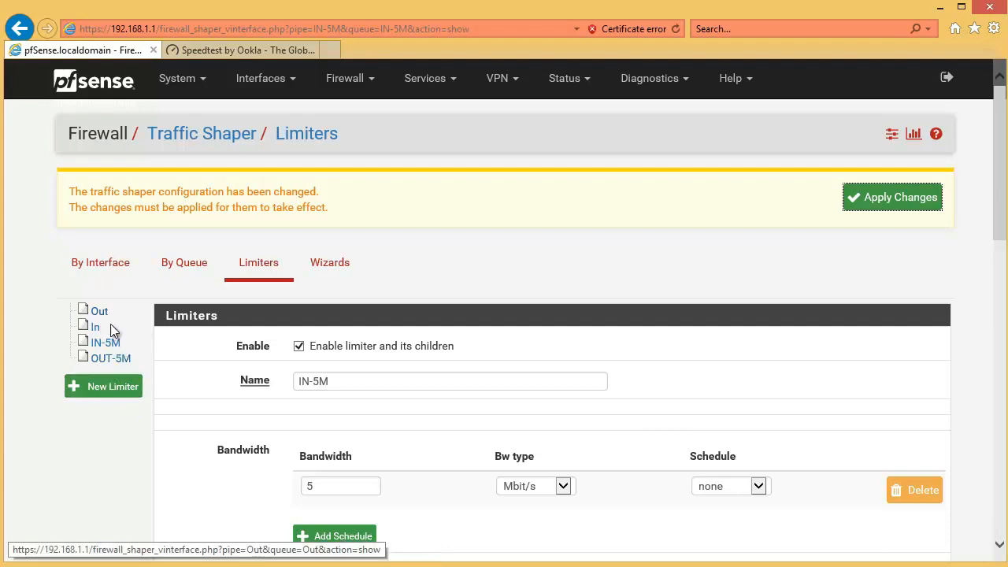
pyautogui.click(921, 203)
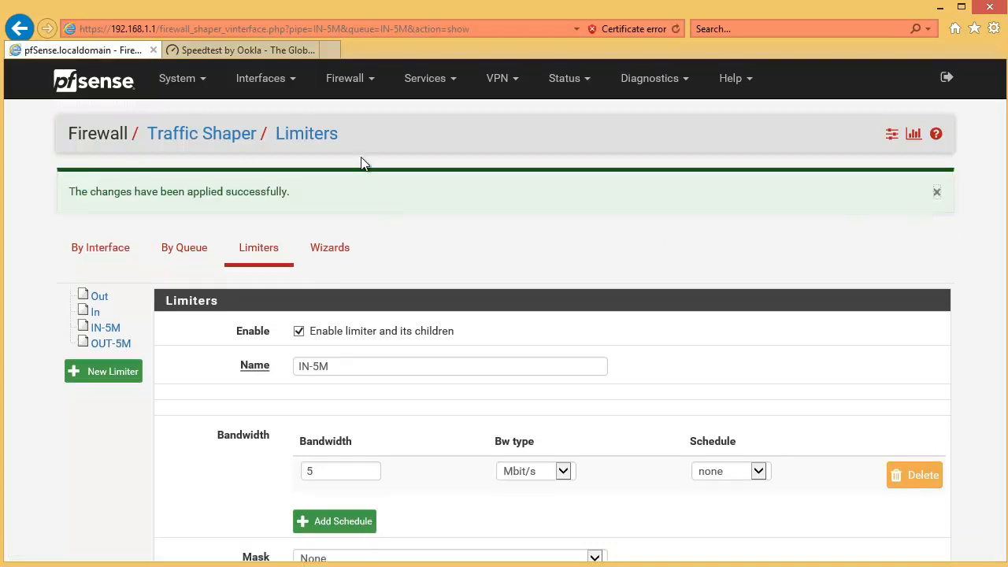
# Step: Delete the LAN firewall rule with source 192.168.1.0/24 and apply the rule changes
pyautogui.click(344, 82)
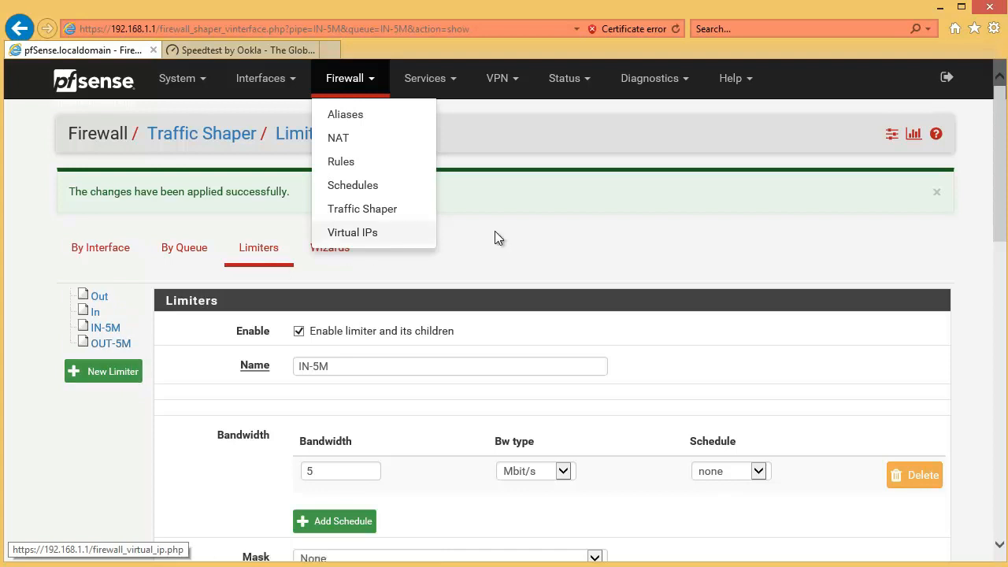
pyautogui.click(345, 166)
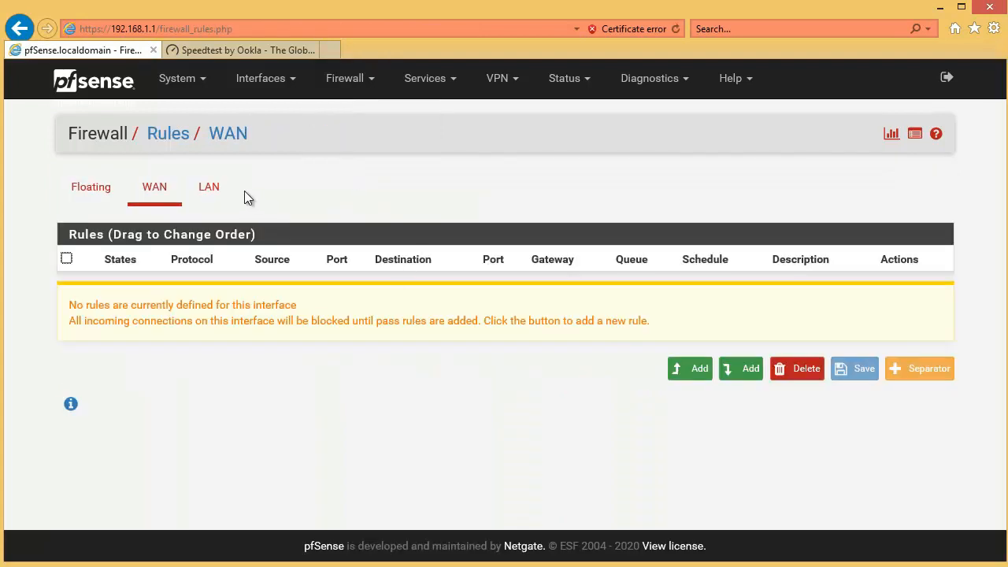
pyautogui.click(206, 195)
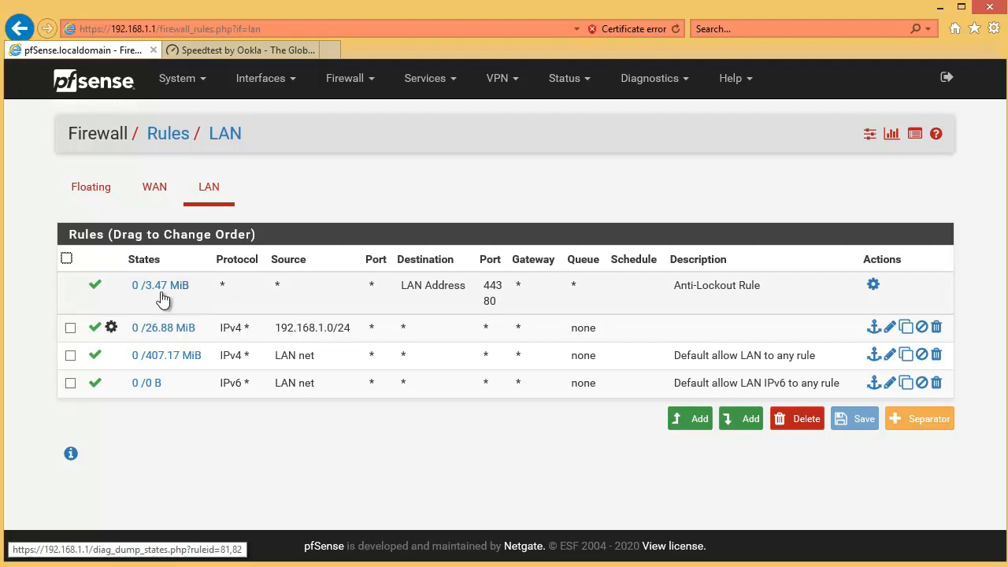
pyautogui.click(70, 327)
pyautogui.moveTo(164, 336)
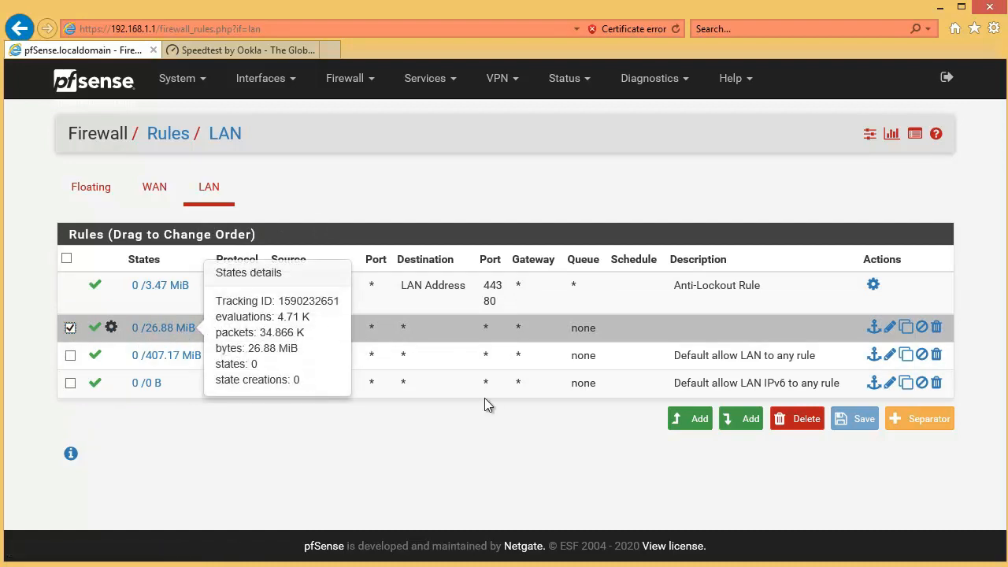
pyautogui.click(798, 419)
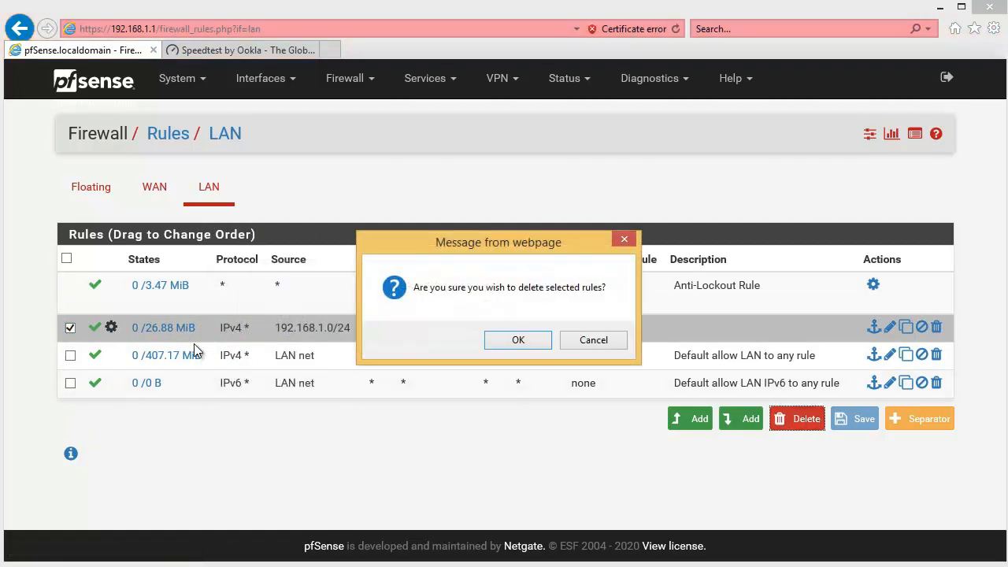
pyautogui.click(519, 340)
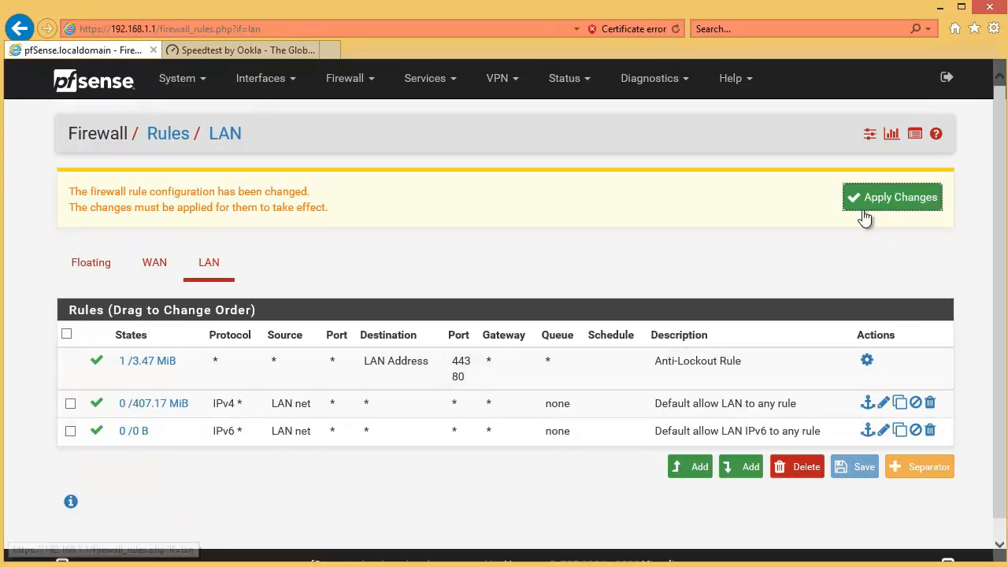
pyautogui.click(865, 206)
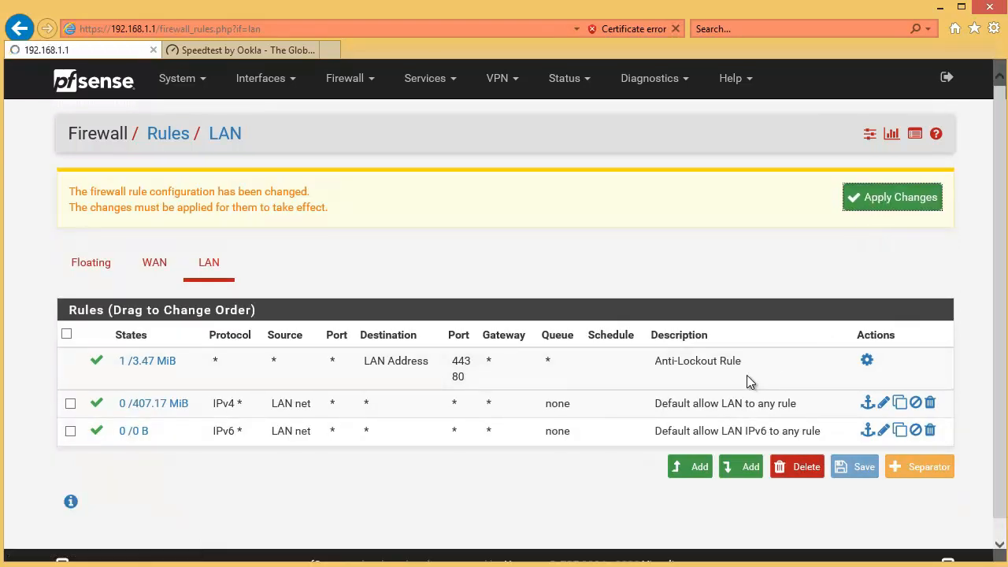
# Step: Add a new pass rule at the beginning of the LAN firewall rules with the protocol Any
pyautogui.click(692, 469)
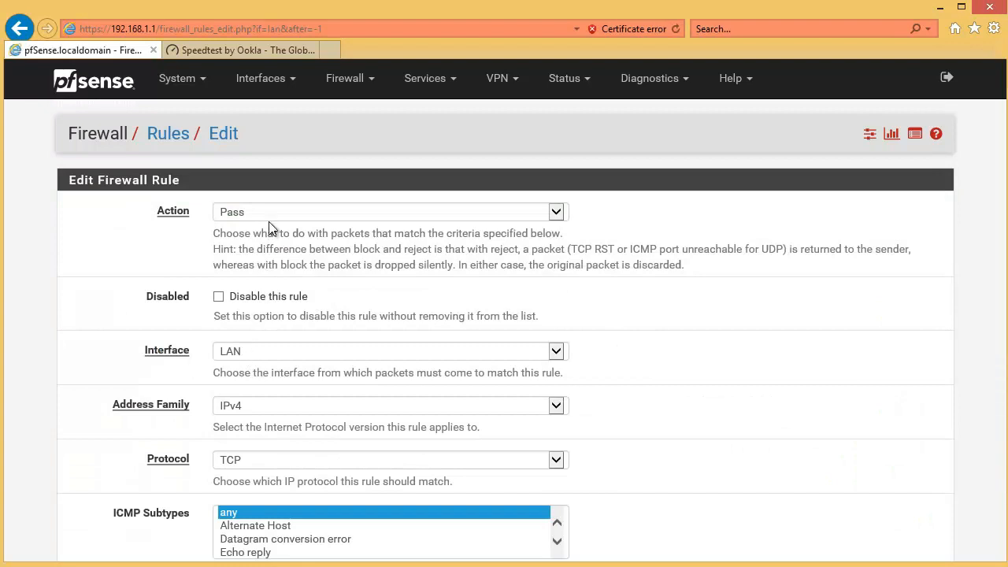
pyautogui.scroll(-1, 277, 360)
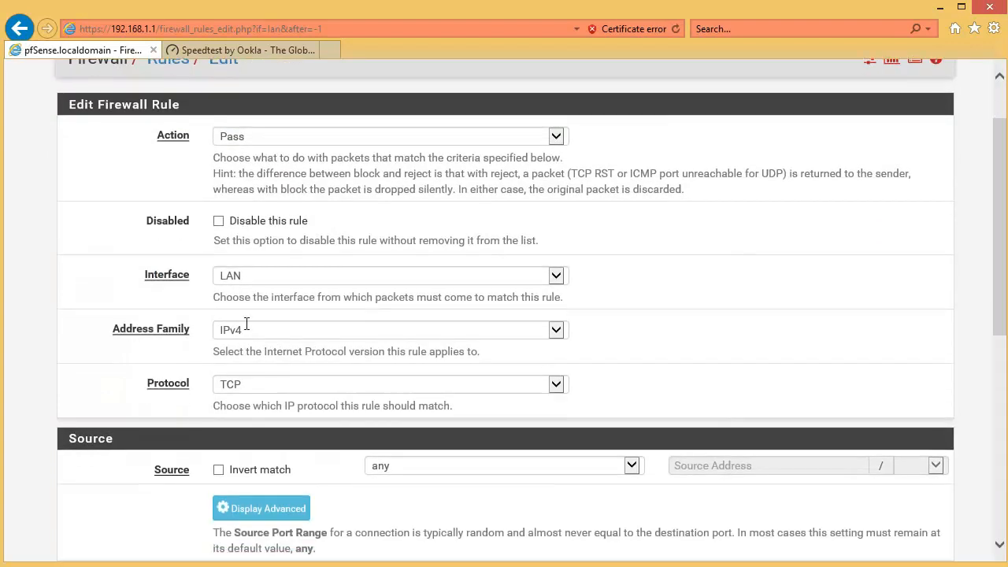
pyautogui.scroll(-1, 189, 418)
pyautogui.click(253, 309)
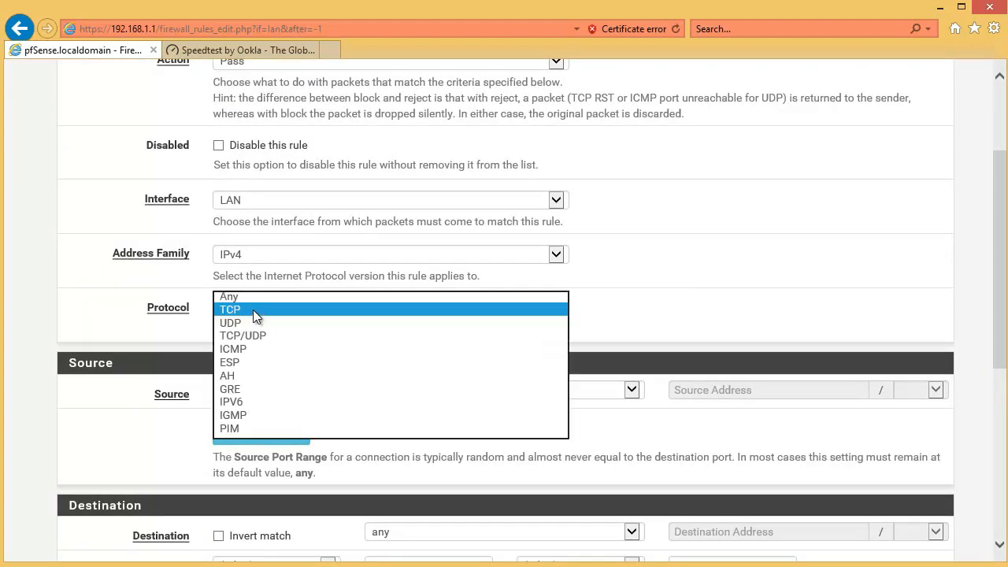
pyautogui.click(170, 313)
pyautogui.scroll(-1, 277, 333)
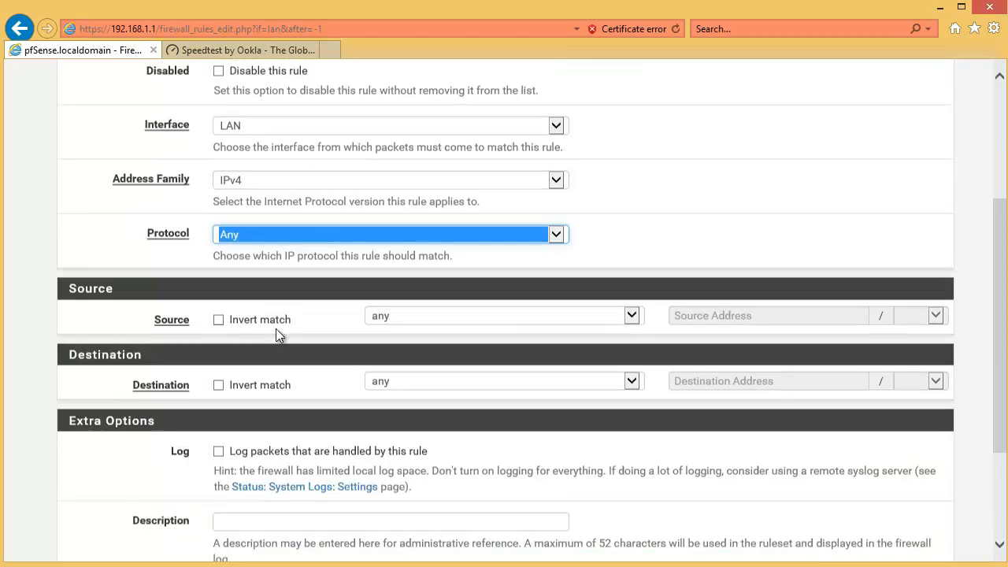
# Step: Set the new rule's source to Single host or alias and choose the XYZ alias
pyautogui.click(482, 317)
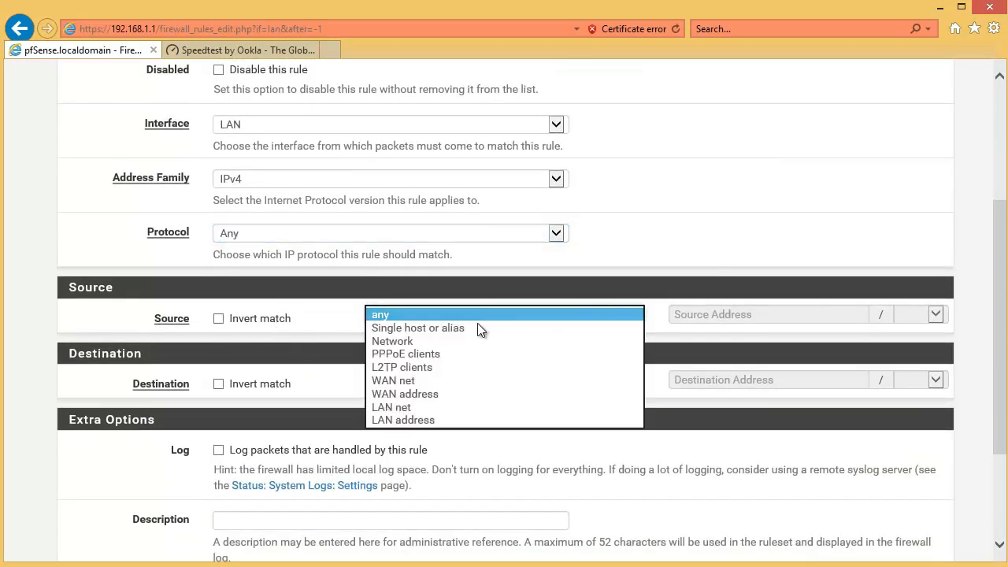
pyautogui.click(465, 327)
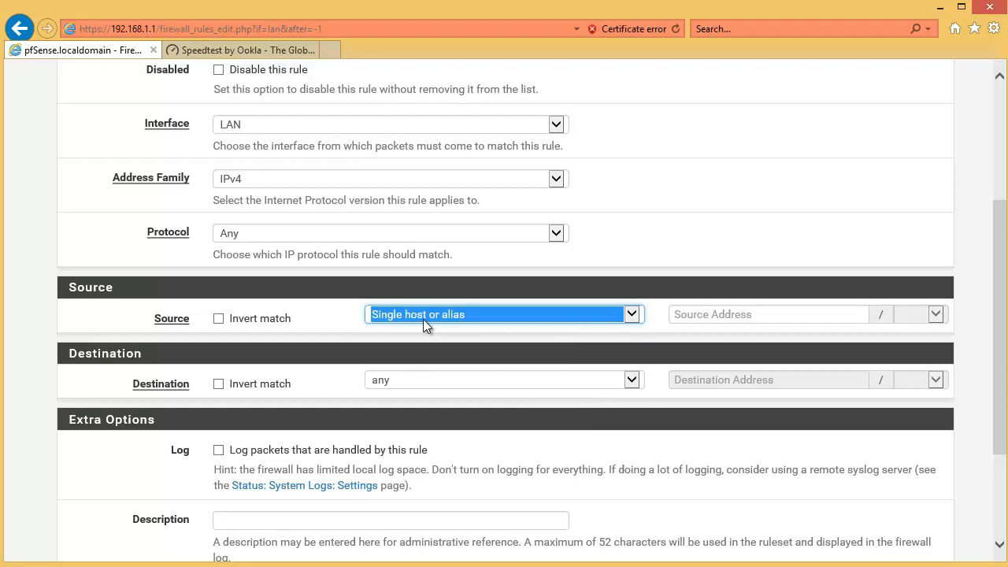
pyautogui.click(721, 314)
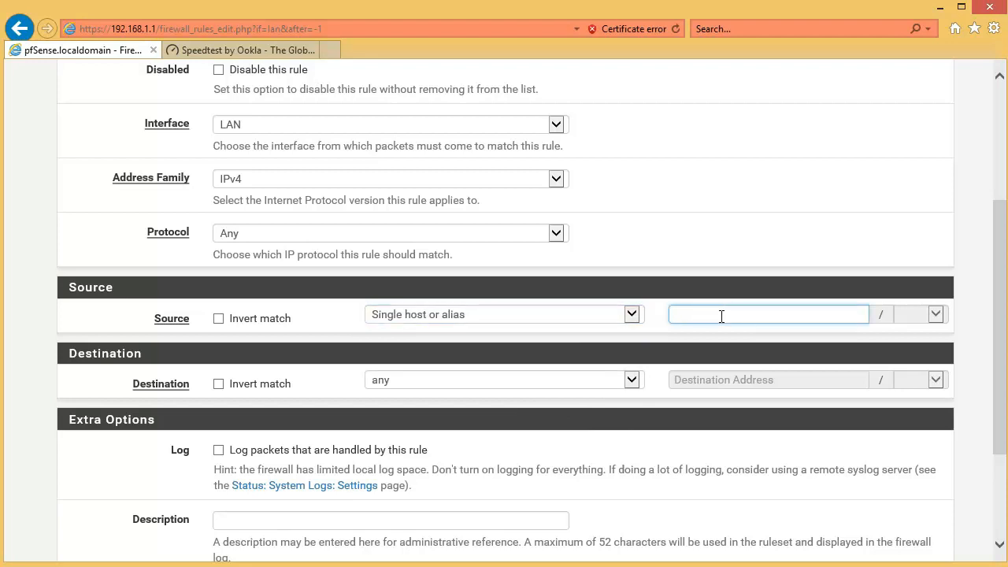
pyautogui.write('X')
pyautogui.click(728, 340)
pyautogui.moveTo(691, 314); pyautogui.dragTo(589, 313)
pyautogui.press('BackSpace')
pyautogui.write('A')
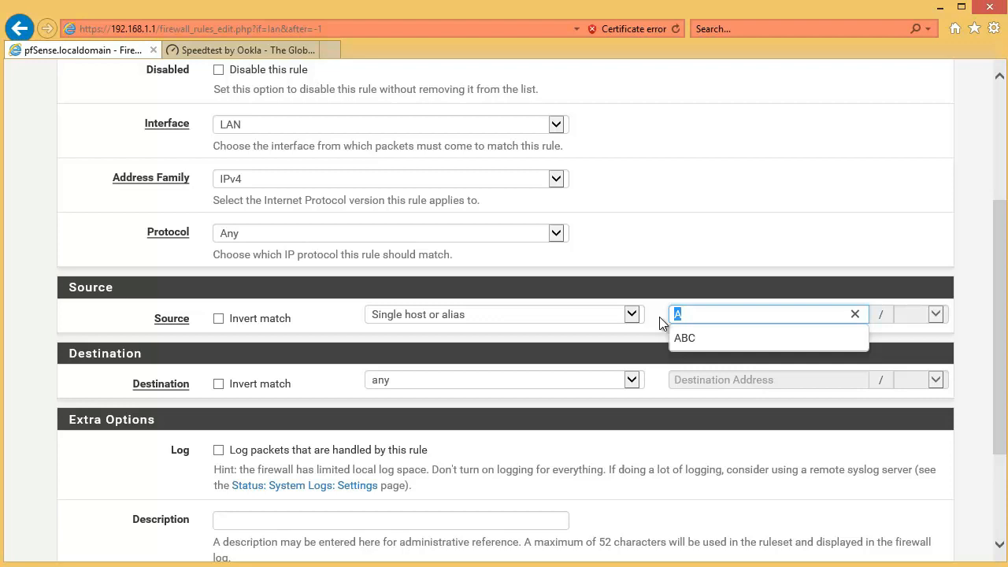
pyautogui.write('X')
pyautogui.click(695, 340)
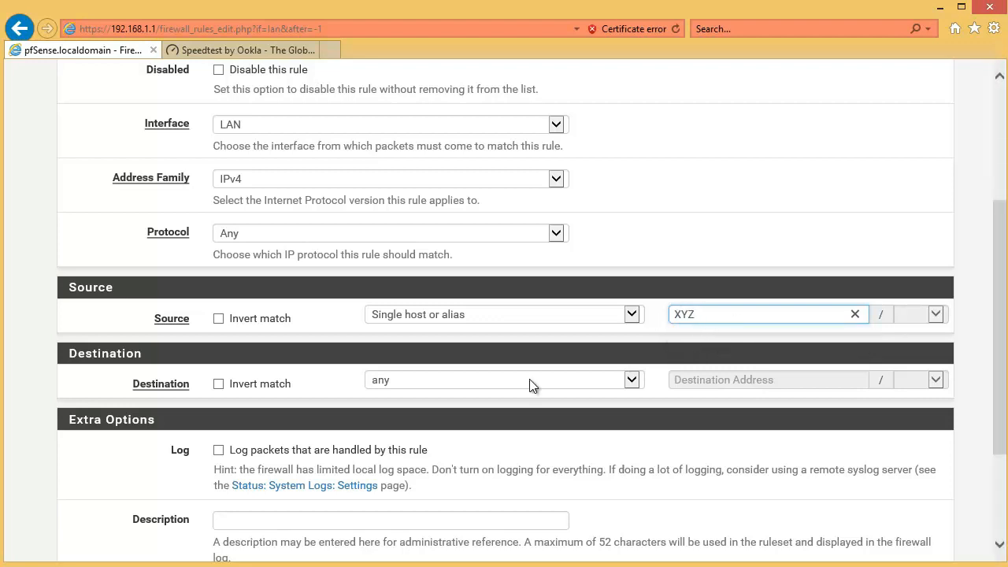
# Step: In the rule's advanced options, set the In / Out pipe to IN-5M and OUT-5M, then save the rule
pyautogui.scroll(-2, 473, 393)
pyautogui.click(297, 432)
pyautogui.scroll(-4, 307, 443)
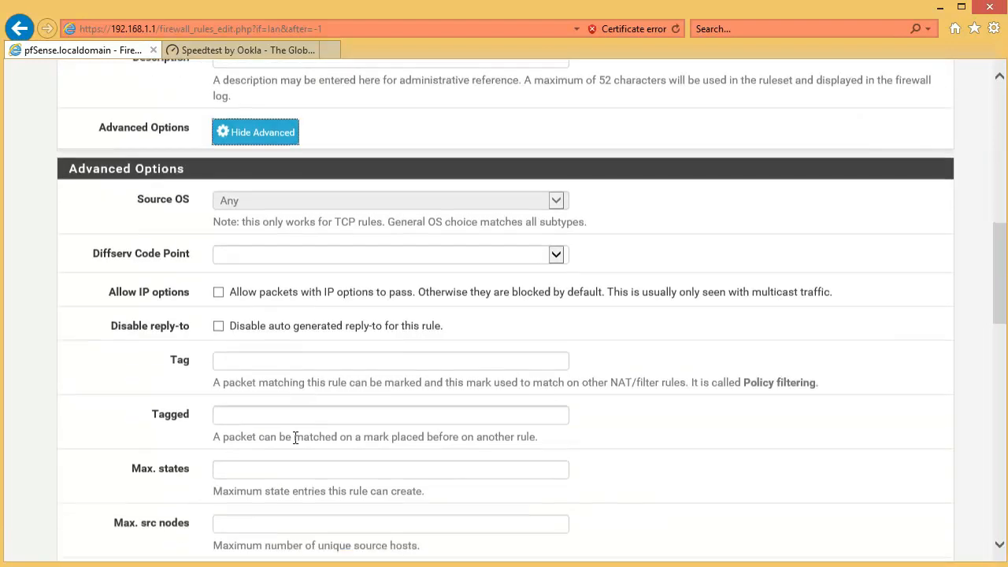
pyautogui.scroll(-12, 295, 438)
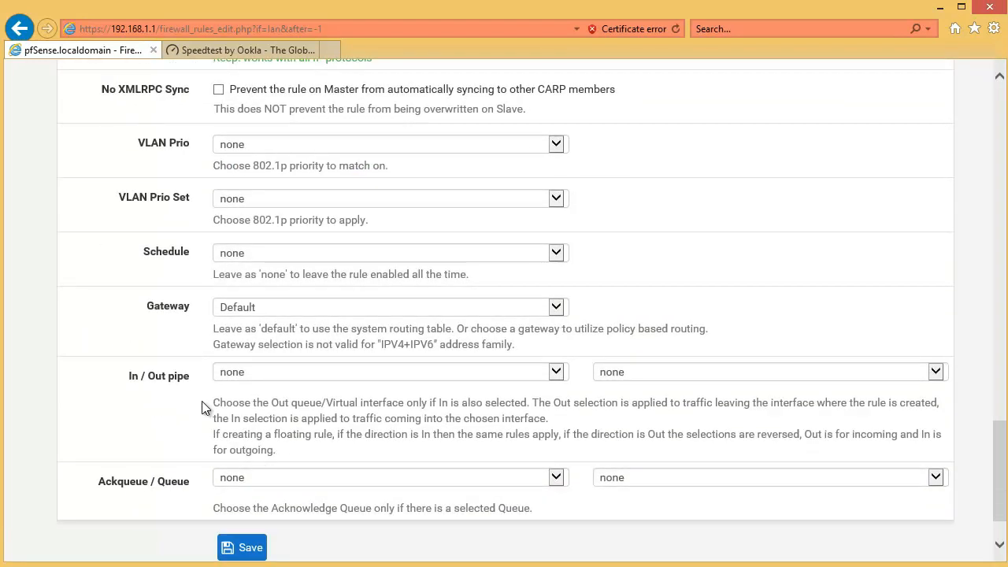
pyautogui.click(281, 376)
pyautogui.click(291, 411)
pyautogui.click(650, 371)
pyautogui.click(637, 423)
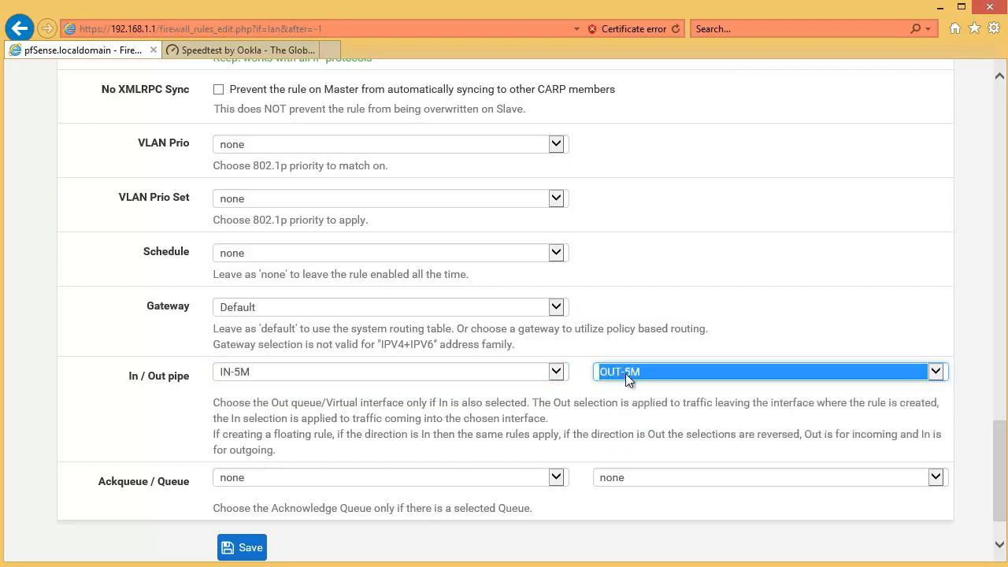
pyautogui.scroll(-2, 331, 504)
pyautogui.click(258, 480)
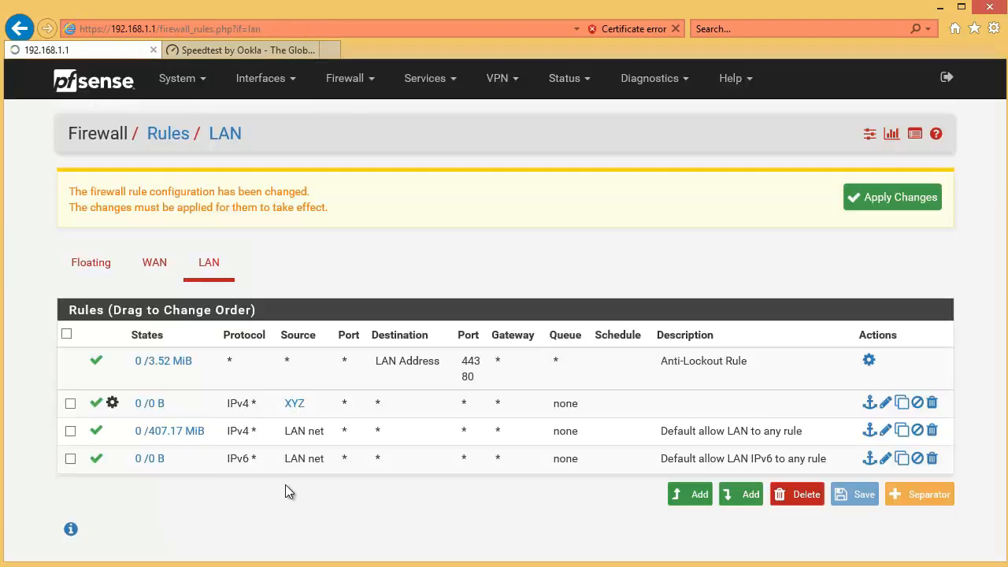
# Step: Apply the pending rule changes and add a pass rule at the beginning of the LAN rules with the protocol Any
pyautogui.click(887, 201)
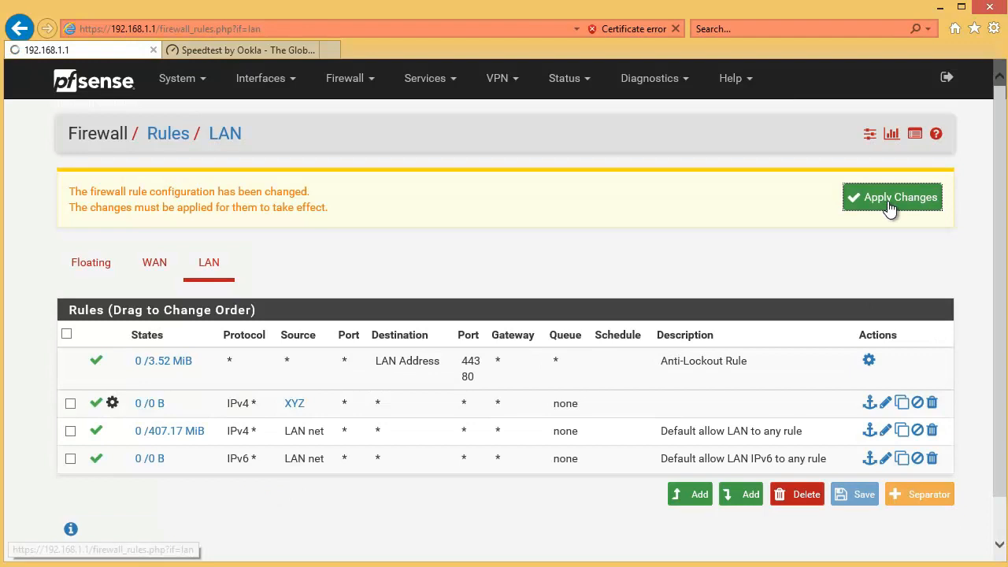
pyautogui.click(696, 496)
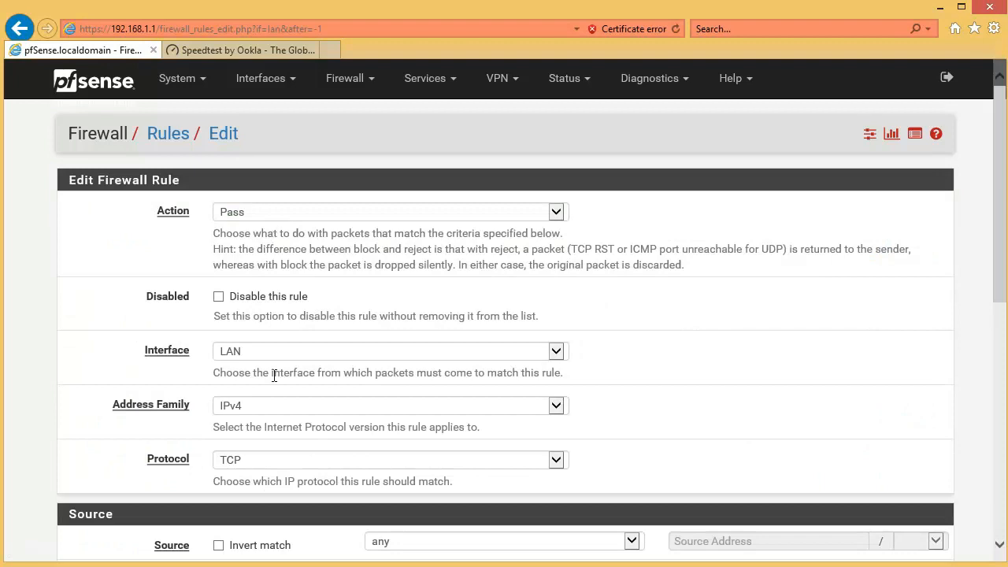
pyautogui.click(255, 462)
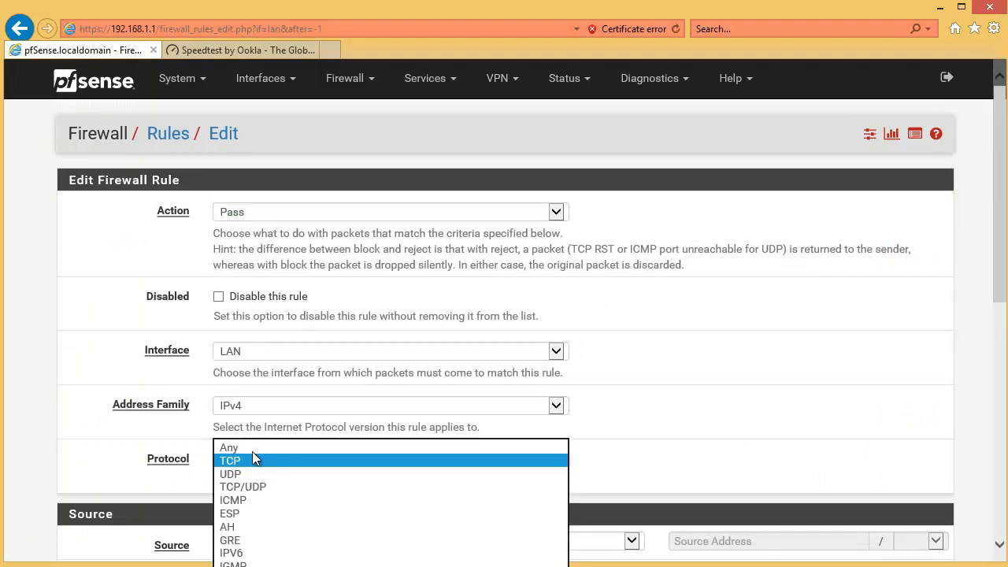
pyautogui.click(256, 449)
# Step: Set the new rule's source to Single host or alias and choose the ABC alias
pyautogui.scroll(-1, 683, 391)
pyautogui.scroll(-3, 684, 391)
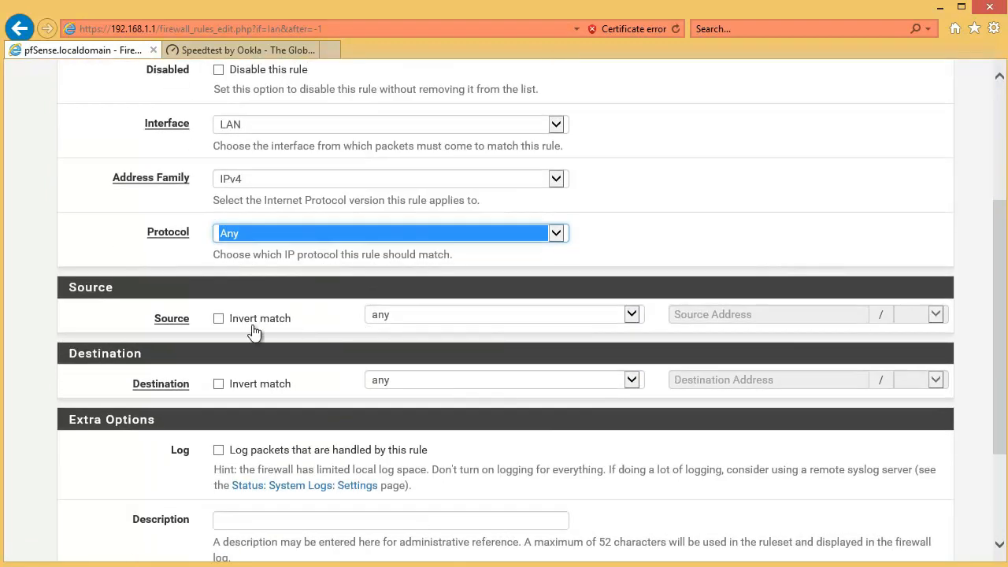
pyautogui.click(457, 318)
pyautogui.click(412, 328)
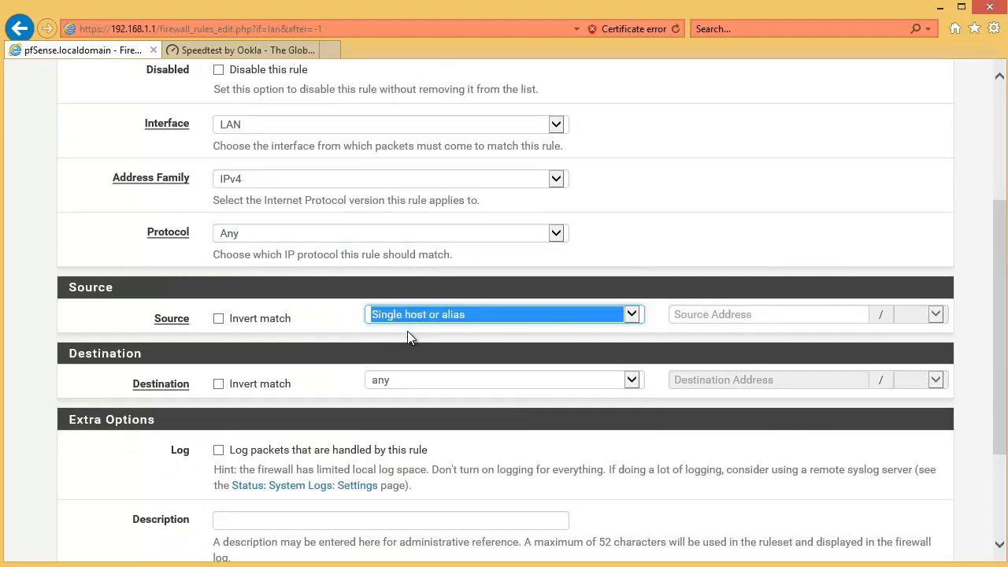
pyautogui.click(720, 312)
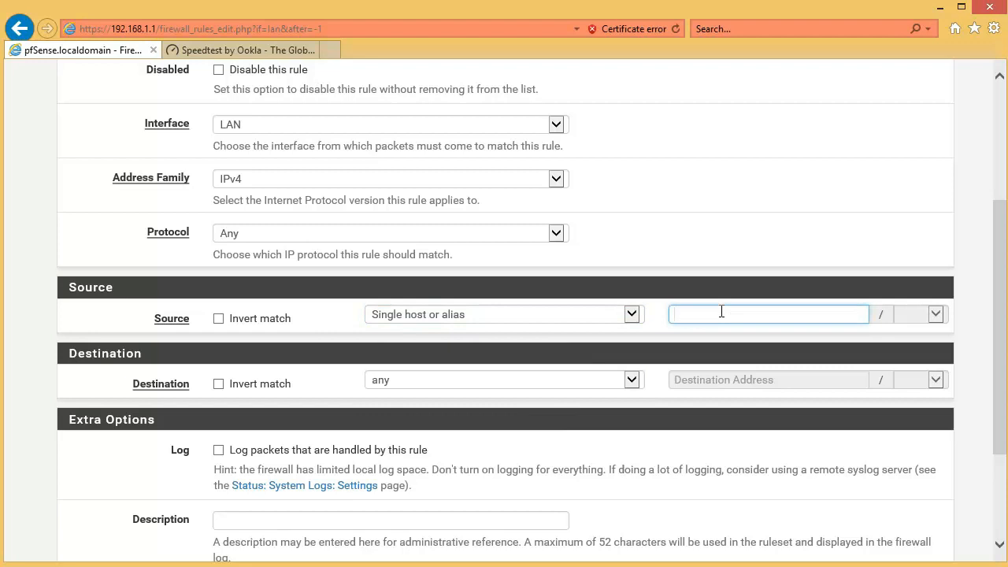
pyautogui.write('A')
pyautogui.click(712, 336)
# Step: In the ABC rule's advanced options, set the In / Out pipe to In and Out, save the rule and apply the changes
pyautogui.scroll(-3, 236, 324)
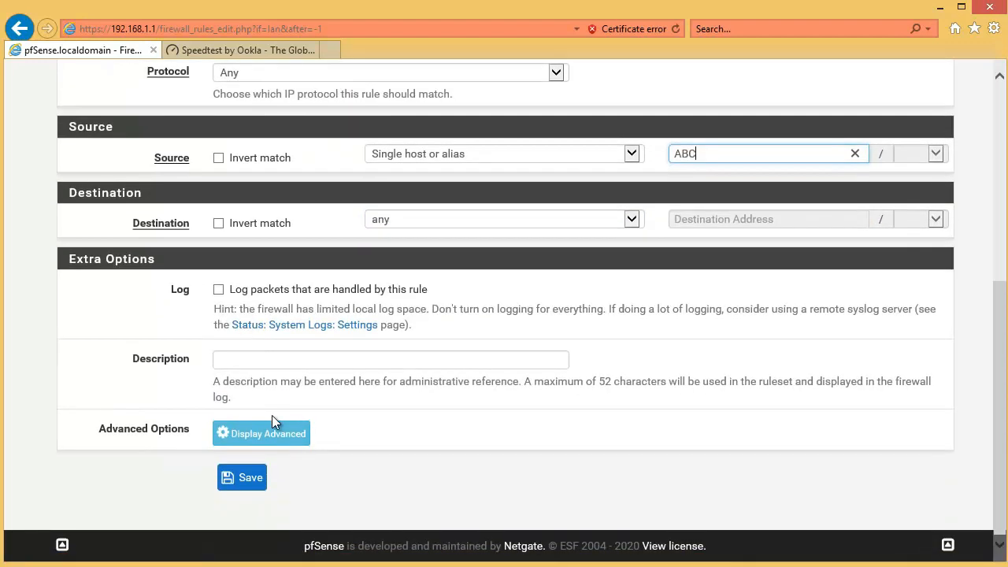
pyautogui.click(268, 436)
pyautogui.scroll(-10, 329, 391)
pyautogui.scroll(-3, 296, 425)
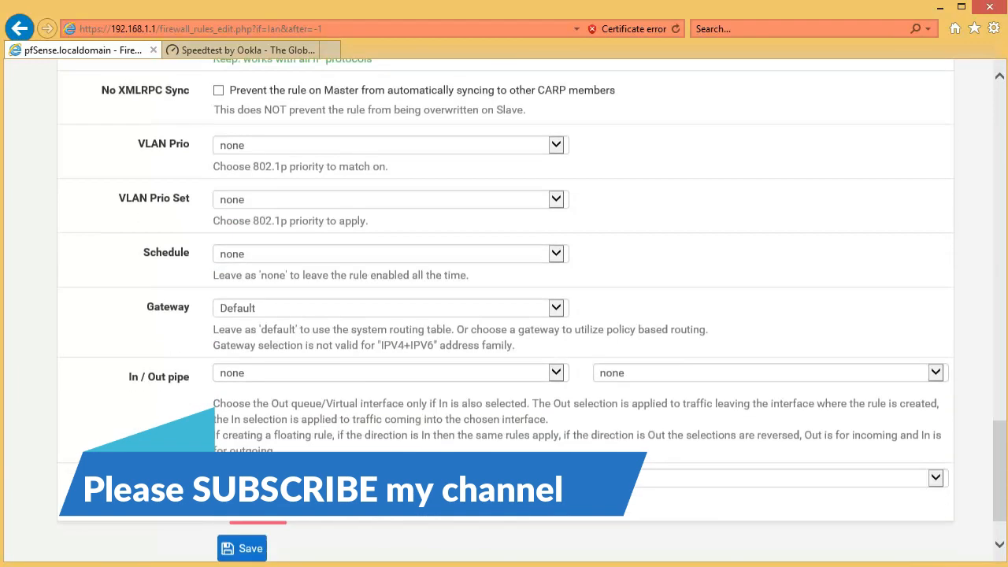
pyautogui.click(263, 376)
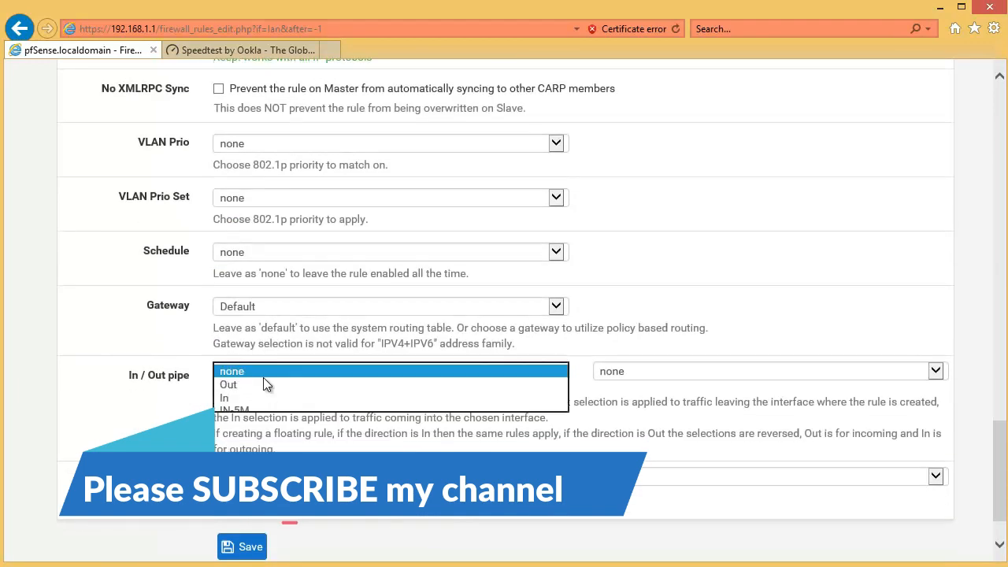
pyautogui.click(228, 398)
pyautogui.click(636, 373)
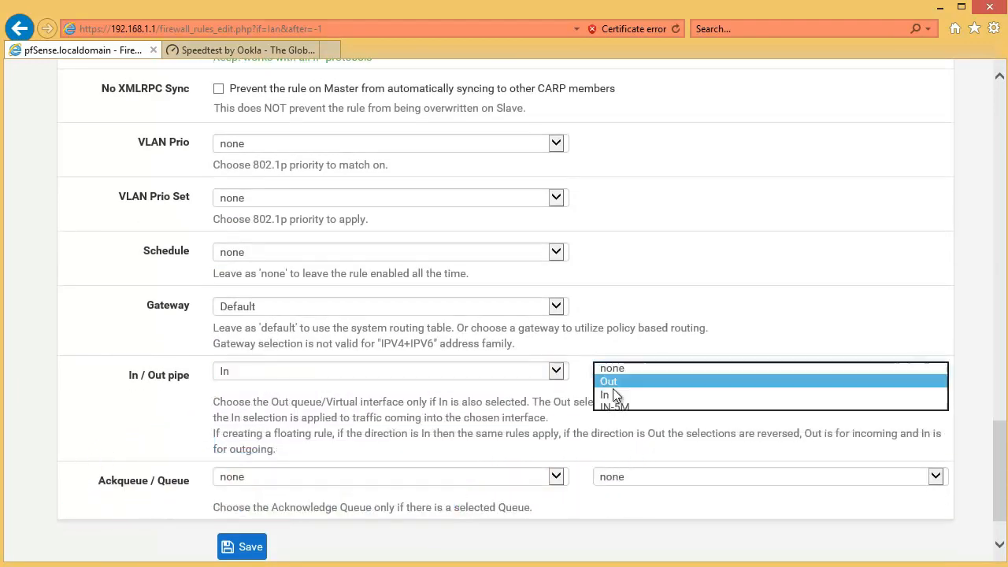
pyautogui.click(612, 385)
pyautogui.click(231, 551)
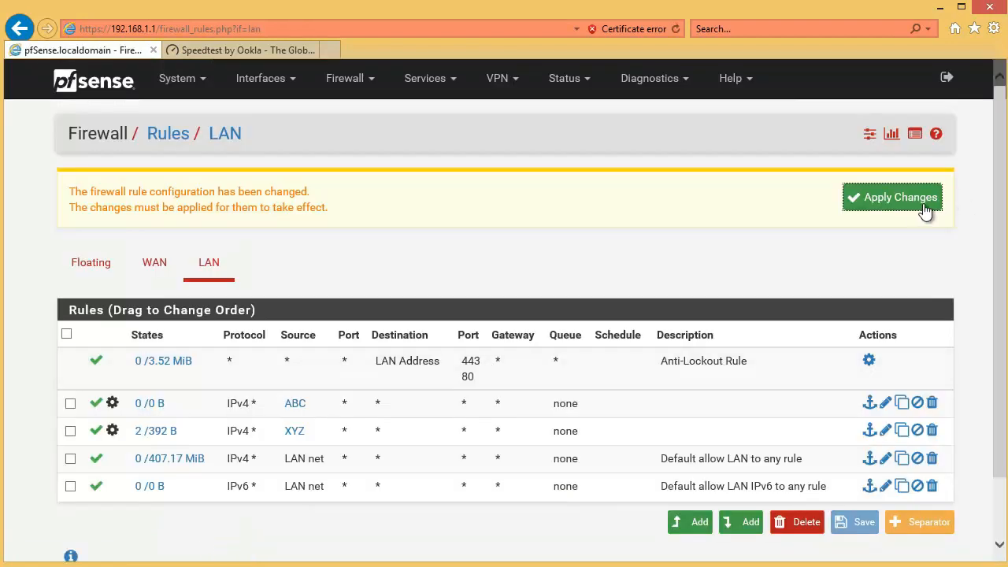
pyautogui.click(926, 210)
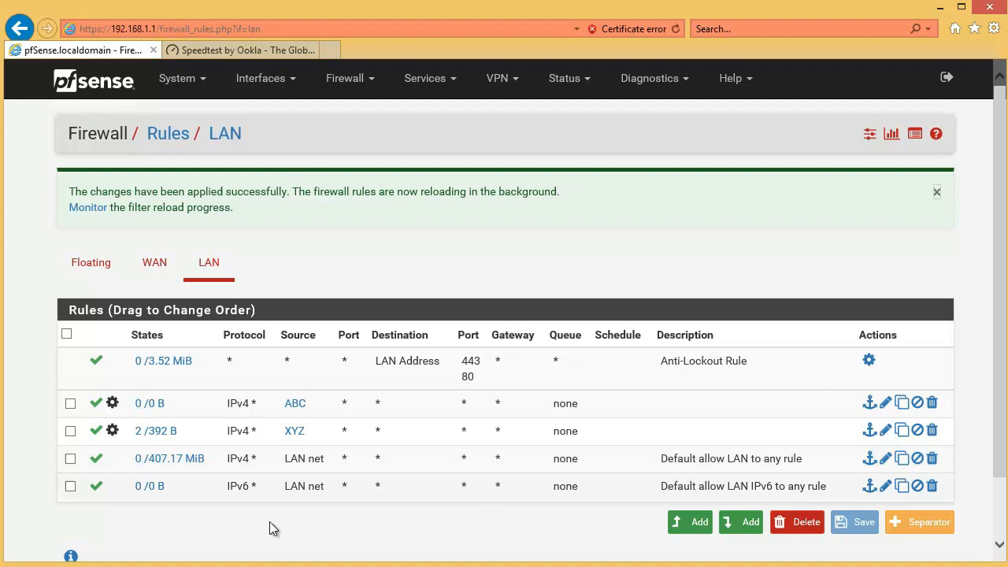
# Step: Check the XYZ alias's member addresses in the LAN rules and start a new speed test on the Speedtest page
pyautogui.moveTo(208, 446)
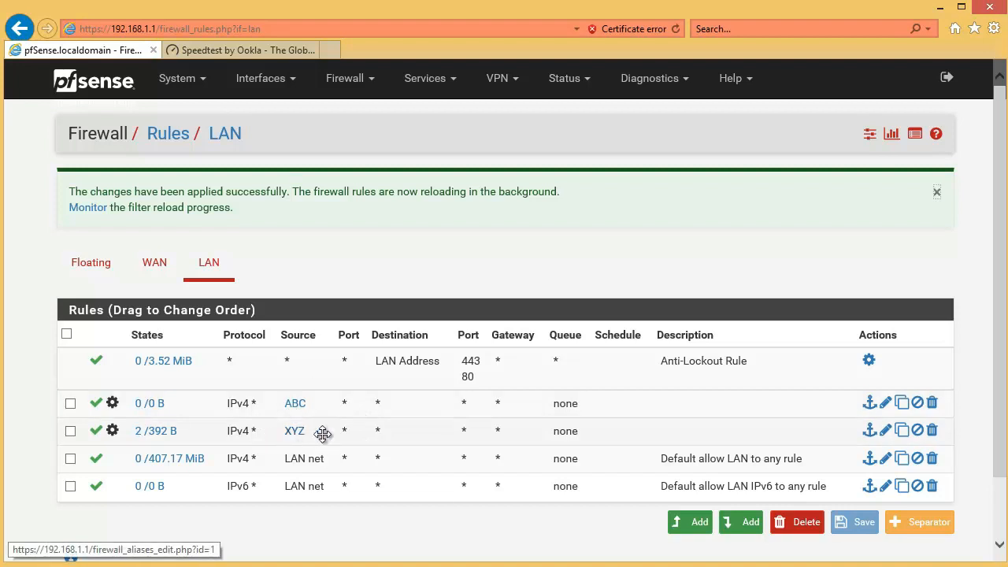
pyautogui.moveTo(293, 438)
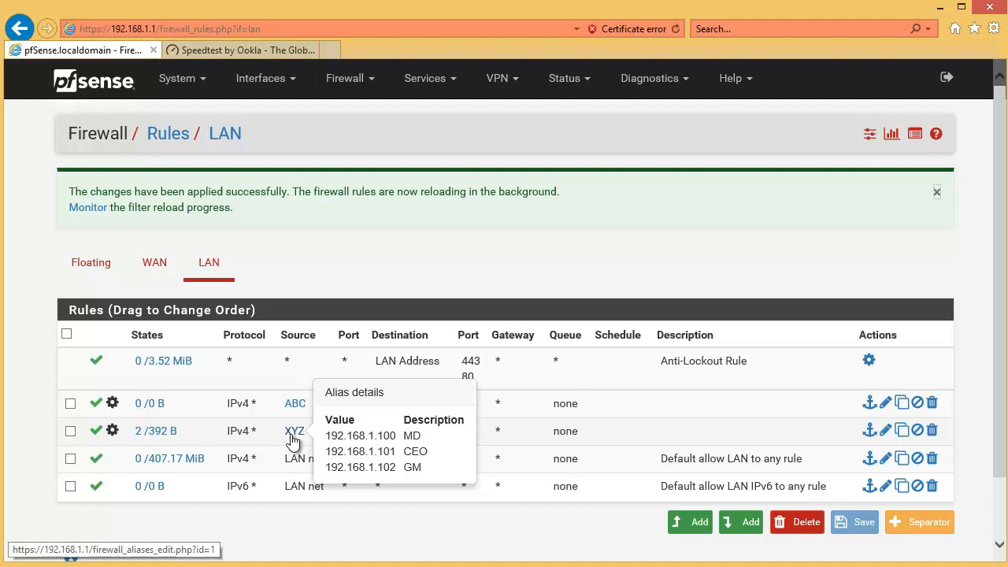
pyautogui.click(267, 52)
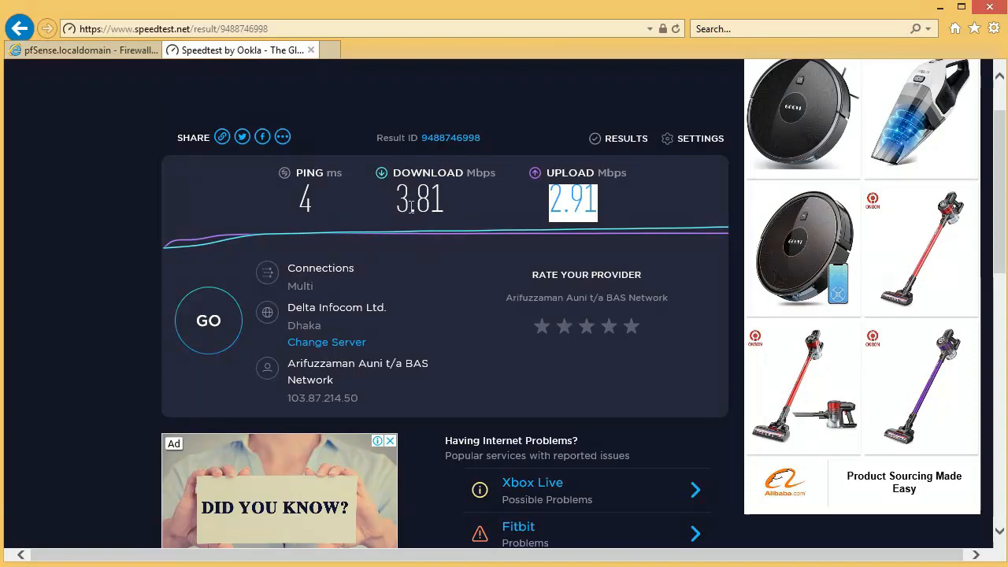
pyautogui.click(208, 337)
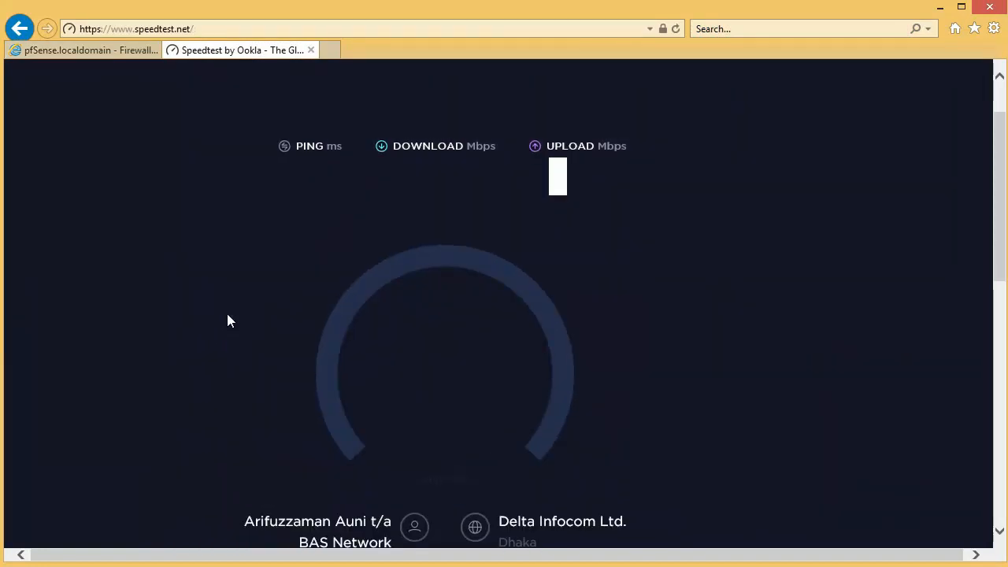